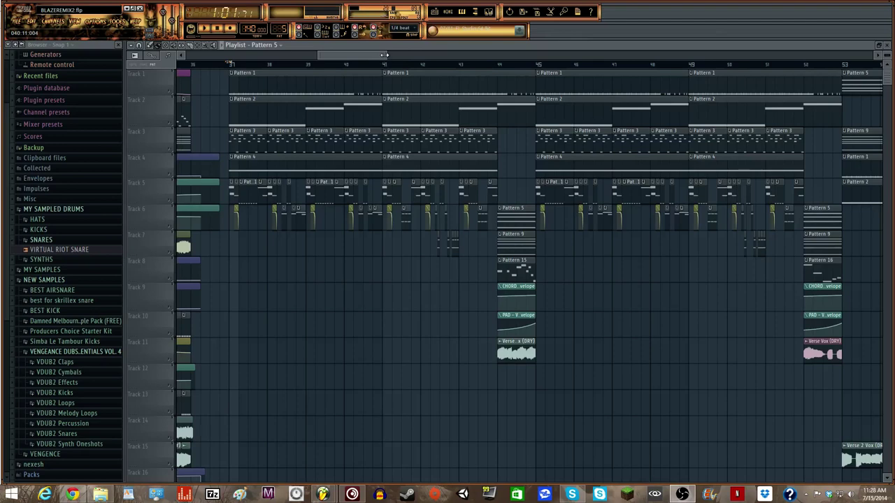
Listen through bars 30–57 of the BLAZERMIX2 drop, then stop playback.
drag(384, 55, 320, 55)
drag(265, 56, 359, 56)
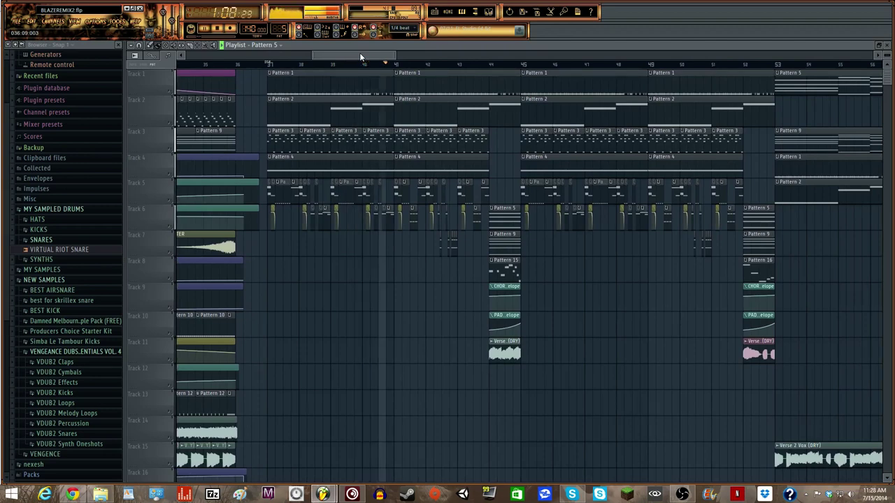
drag(360, 56, 370, 58)
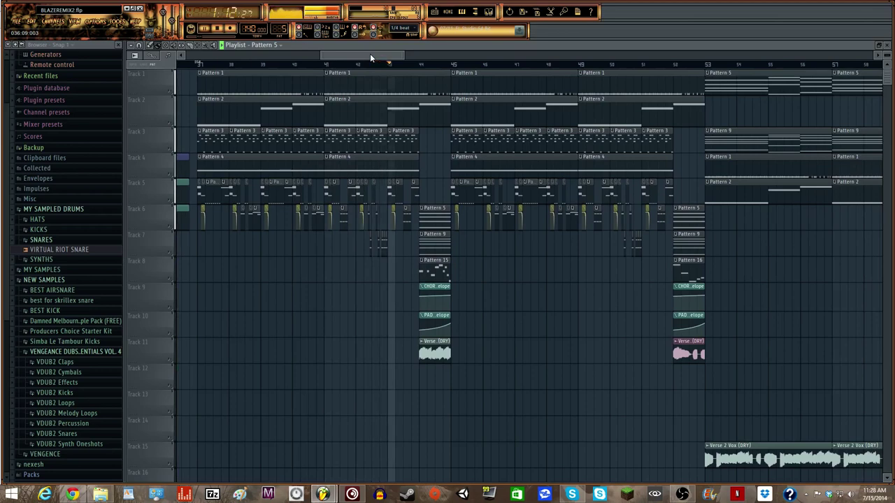
drag(370, 55, 359, 54)
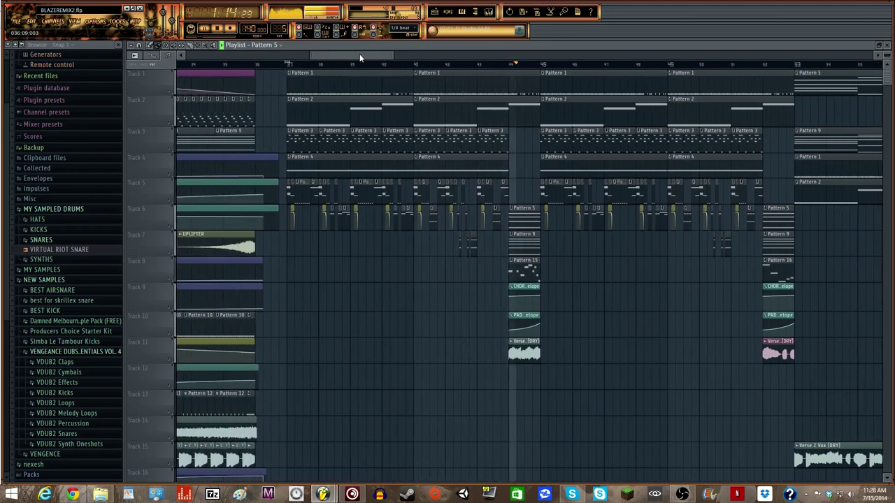
key(space)
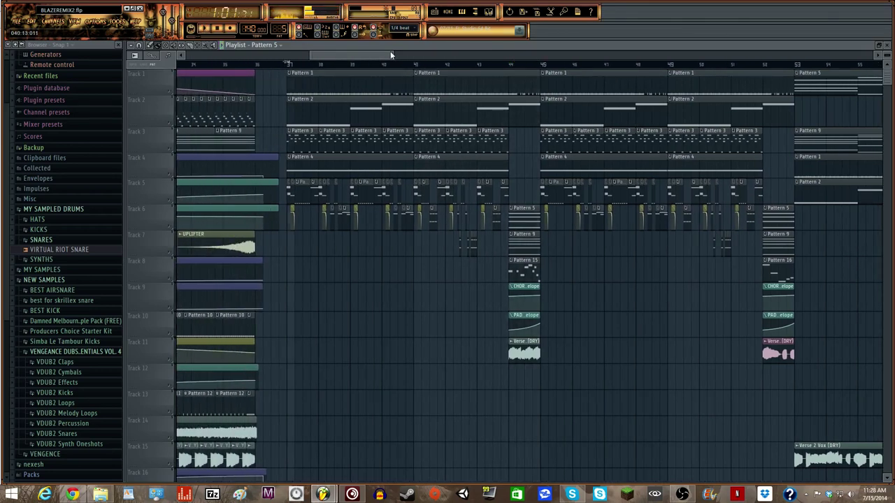
scroll(363, 66, up, 2)
Open the SWAGBASS notes, preview G#2 and F2, play the opening notes, then switch to 100$REMIXXX.
double_click(440, 198)
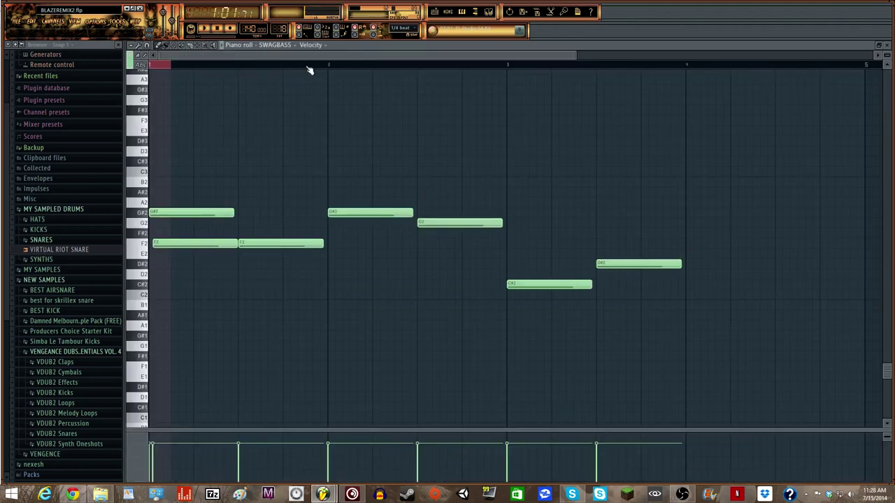
click(142, 216)
click(136, 245)
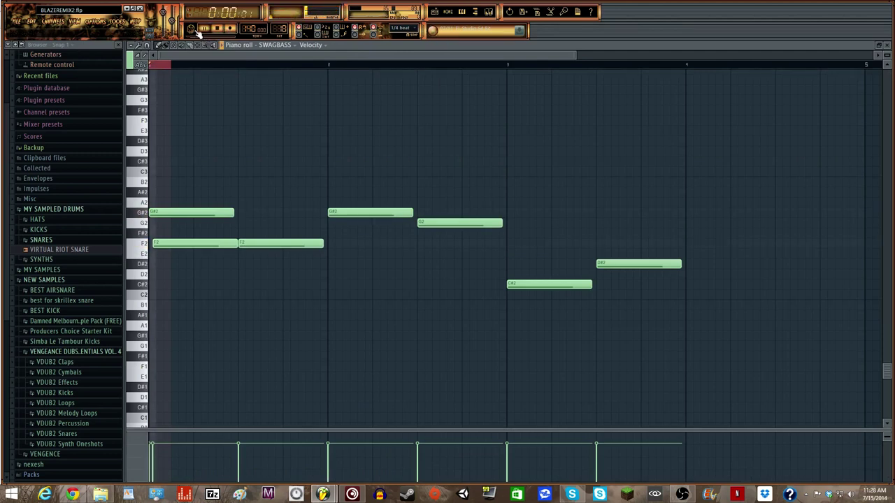
drag(247, 67, 150, 68)
key(space)
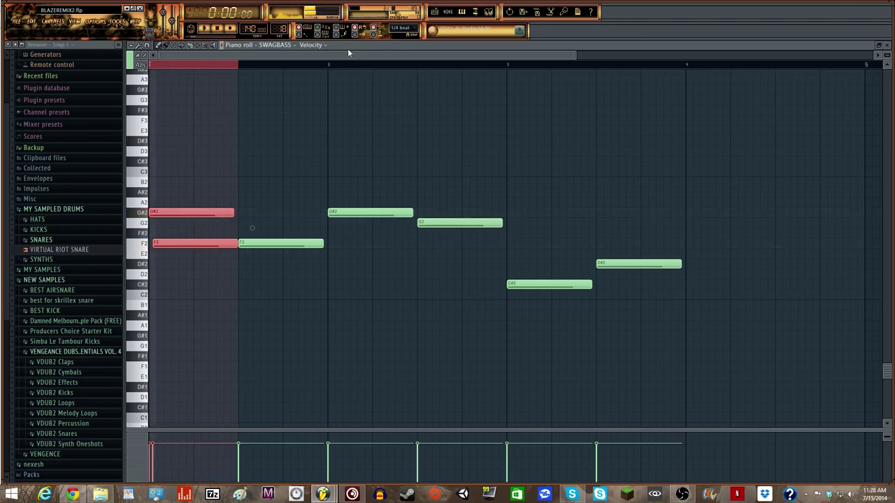
click(461, 13)
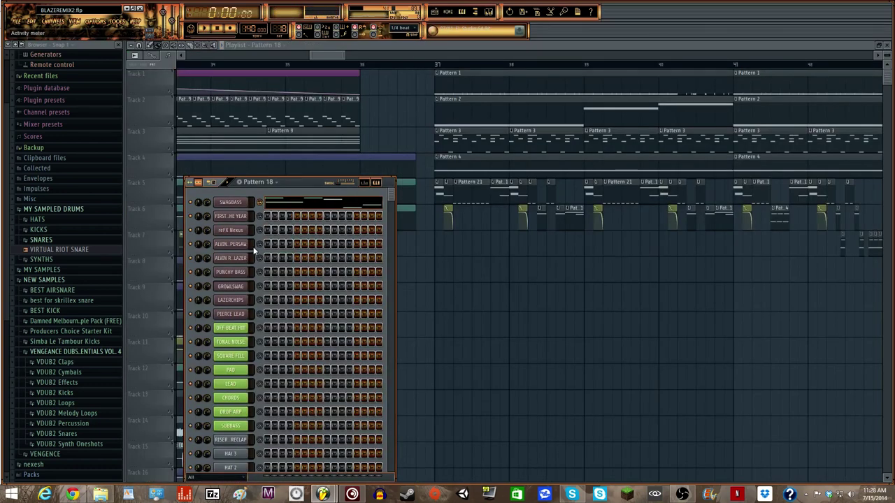
Bring up the 100$REMIXXX project and close all open plugin windows.
mouse_move(328, 494)
click(275, 439)
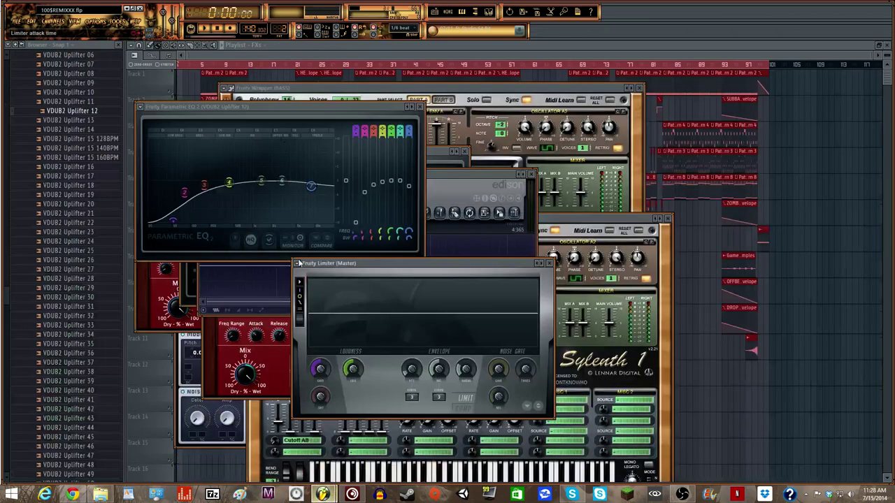
key(F12)
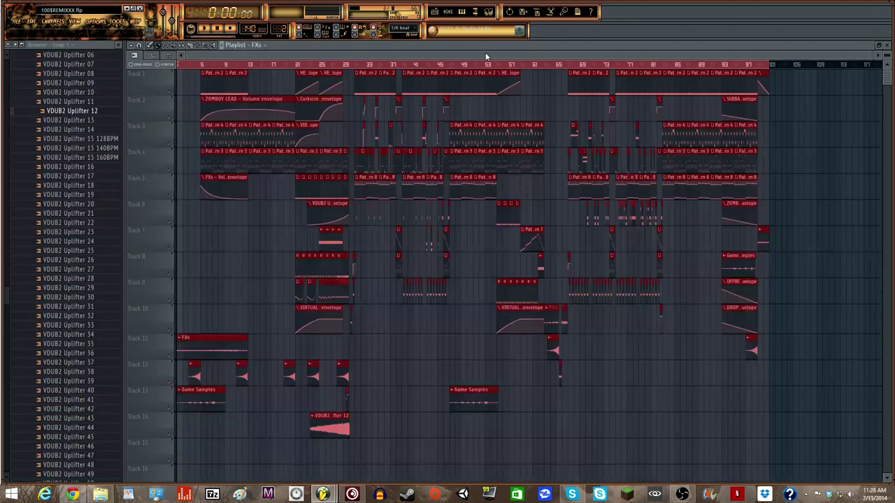
Play the arrangement from bar 31 with no clips selected, following it along the Playlist.
drag(870, 56, 437, 67)
click(445, 68)
click(446, 68)
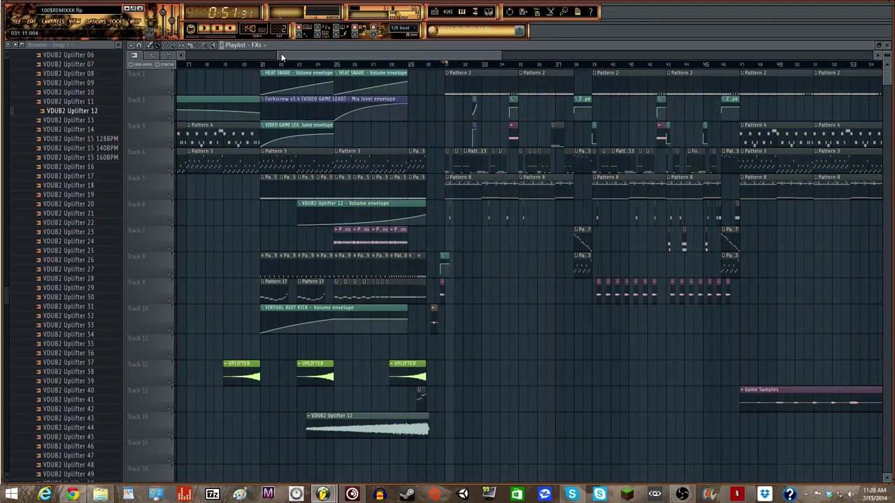
drag(281, 53, 369, 54)
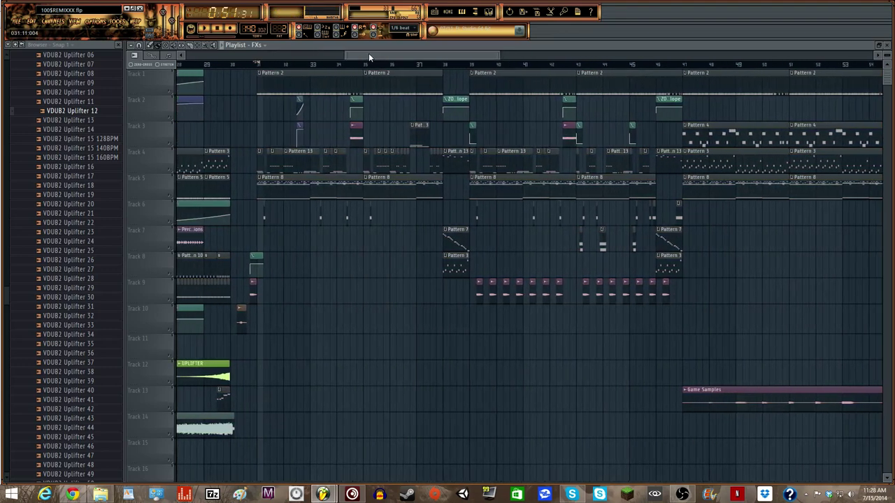
key(space)
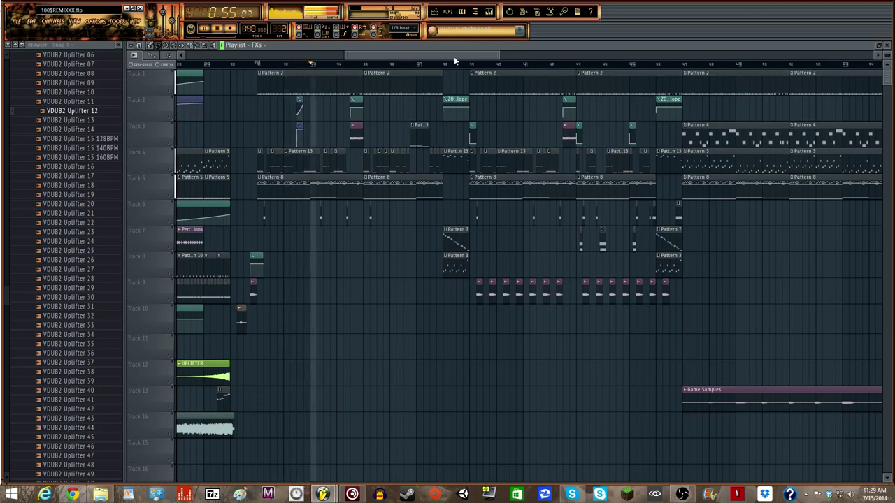
drag(454, 56, 457, 56)
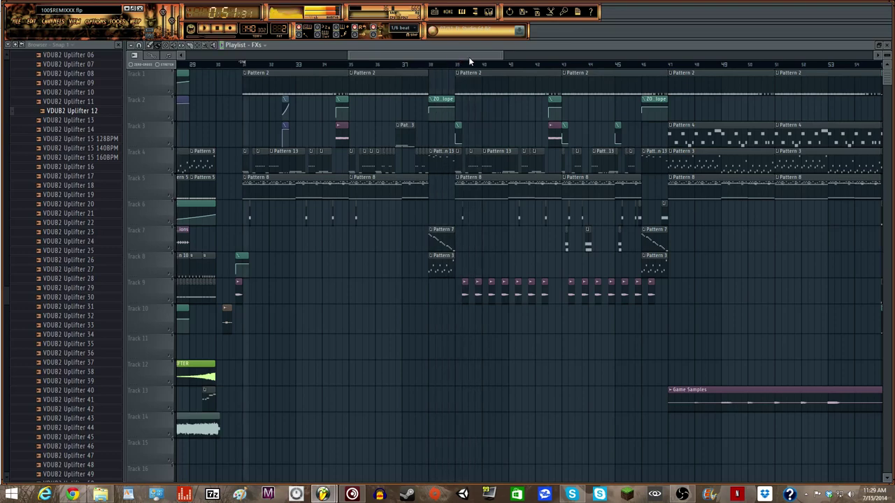
drag(468, 58, 375, 60)
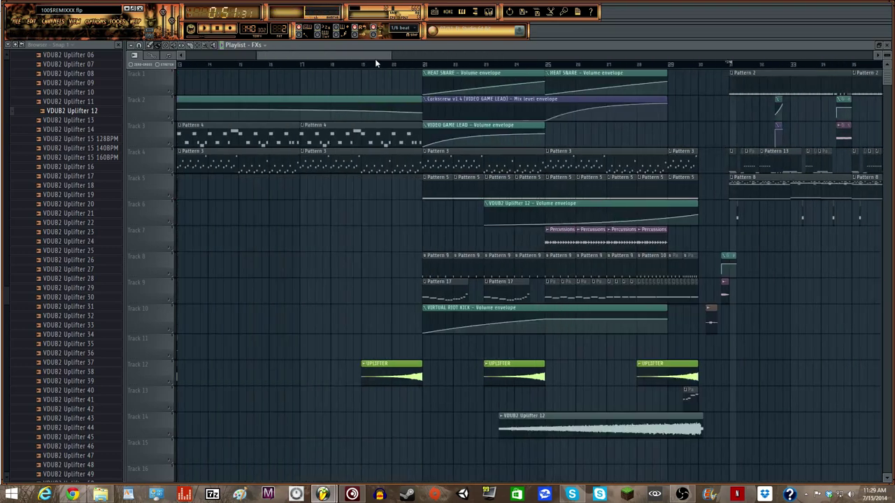
scroll(378, 63, down, 5)
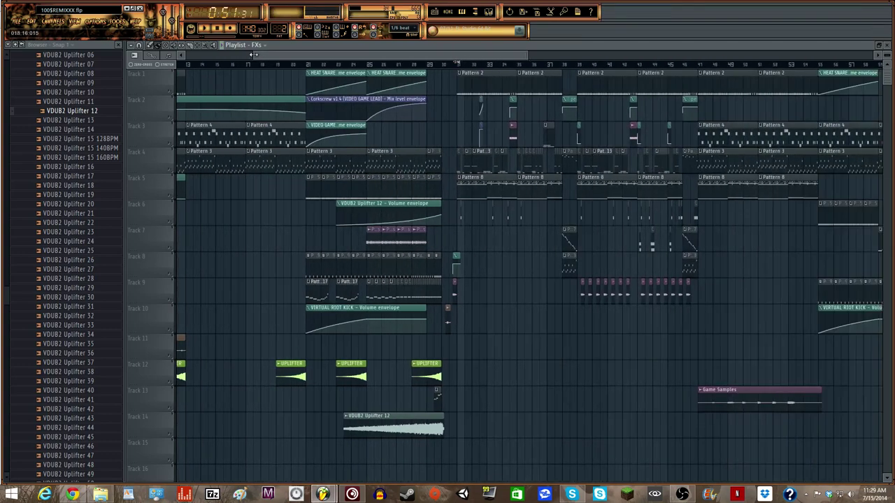
drag(253, 55, 369, 56)
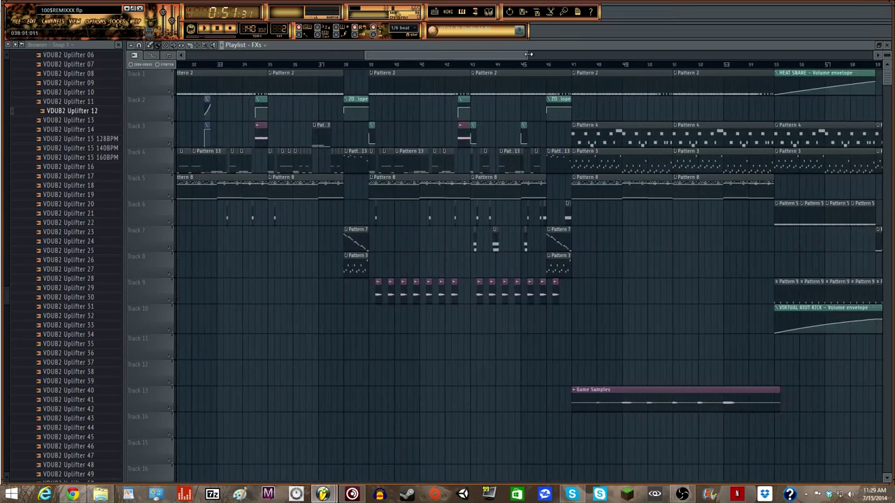
drag(528, 54, 410, 55)
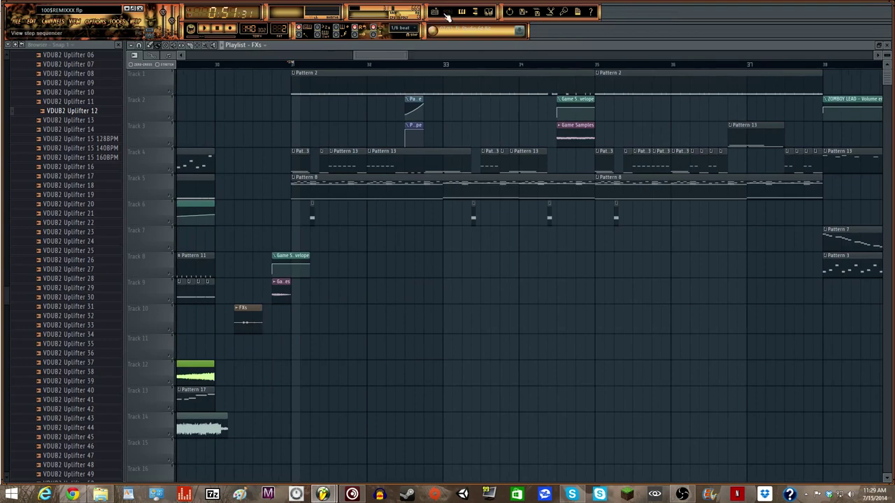
click(446, 13)
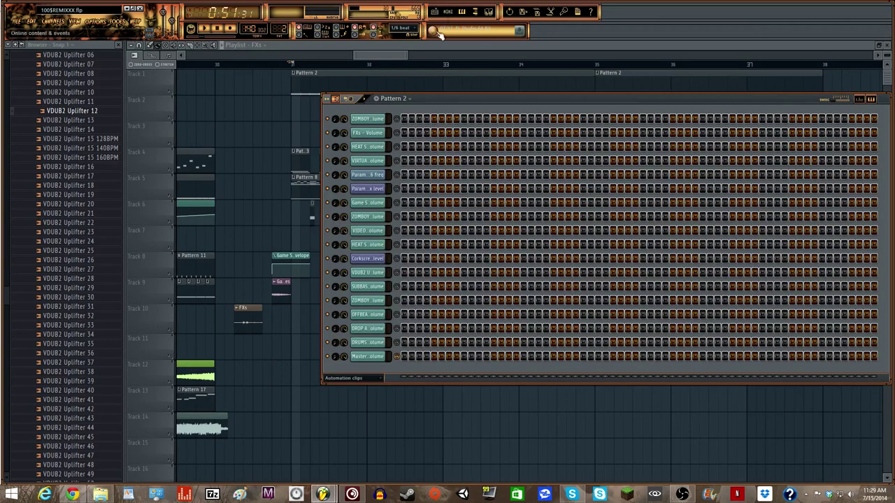
click(400, 56)
mouse_move(402, 56)
mouse_down()
mouse_move(458, 59)
mouse_move(398, 56)
mouse_up()
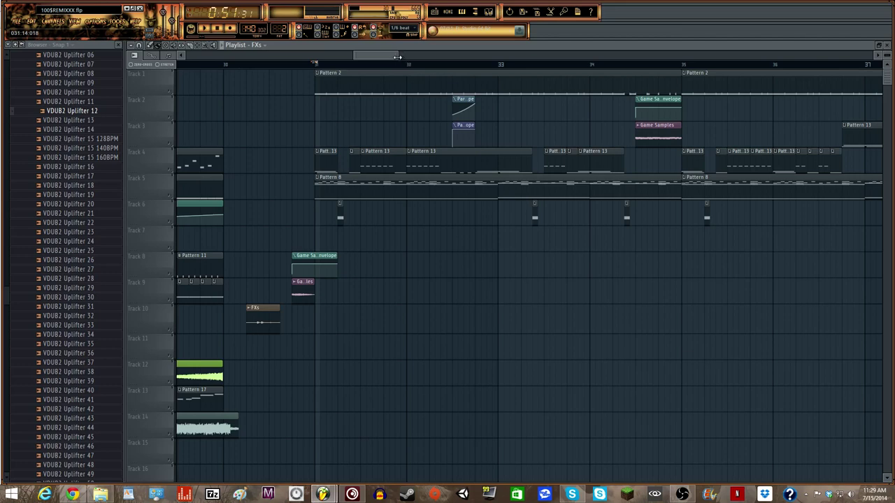
mouse_move(397, 57)
mouse_down()
mouse_move(371, 57)
mouse_move(389, 57)
mouse_up()
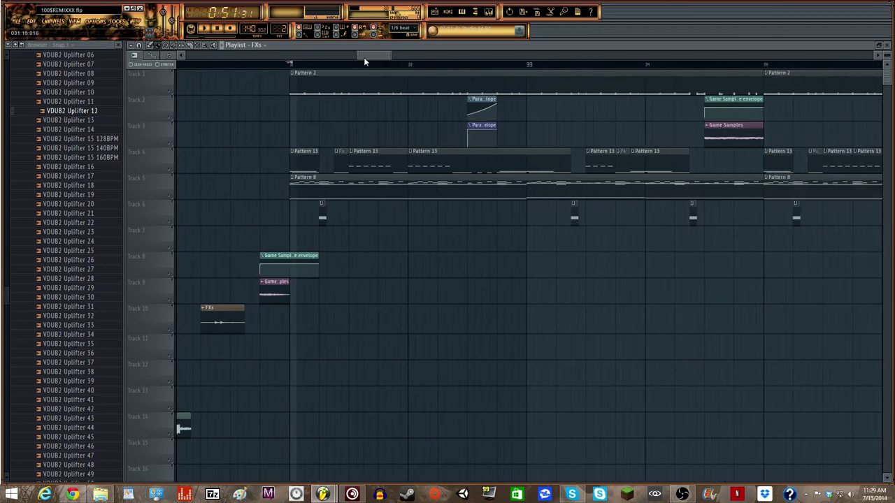
mouse_move(360, 57)
mouse_down()
mouse_move(387, 55)
mouse_move(375, 55)
mouse_up()
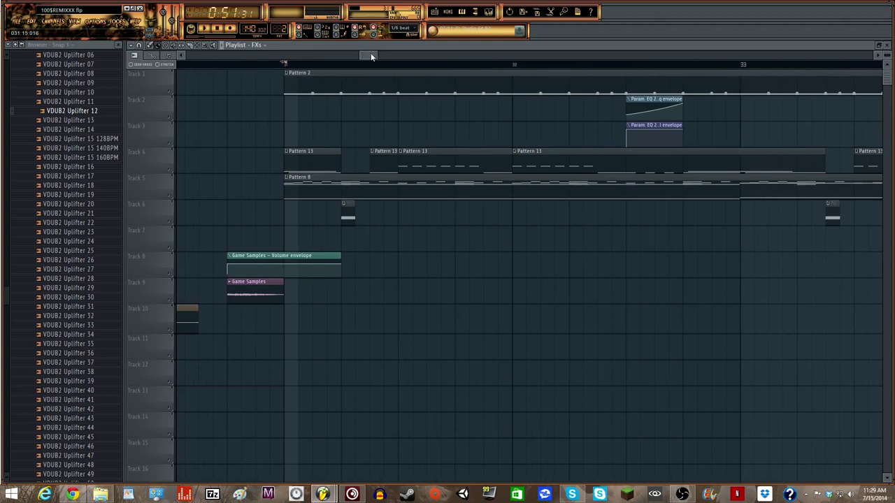
drag(371, 57, 370, 56)
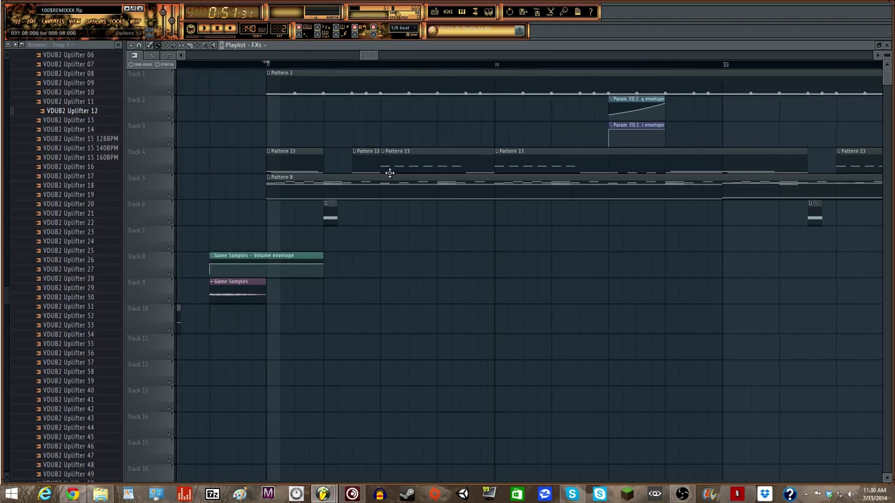
Peek at the ALVIN RISK LAZER notes, then move the song position later in the playlist.
double_click(330, 217)
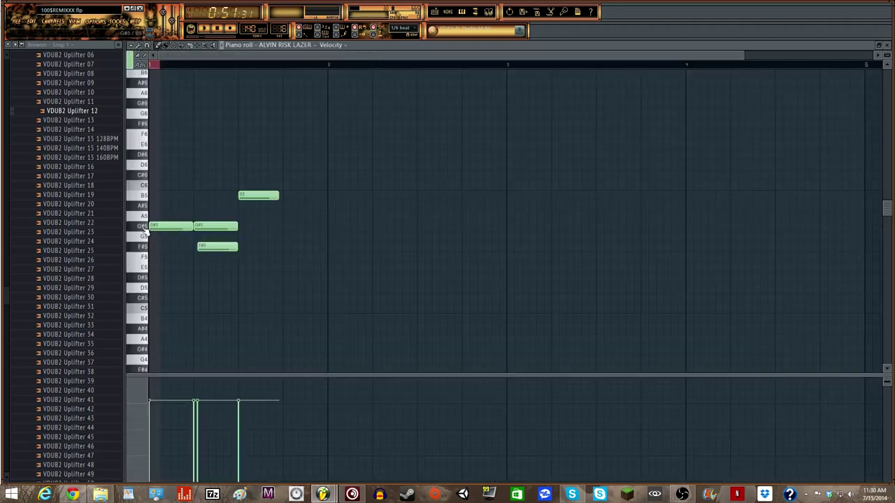
key(F5)
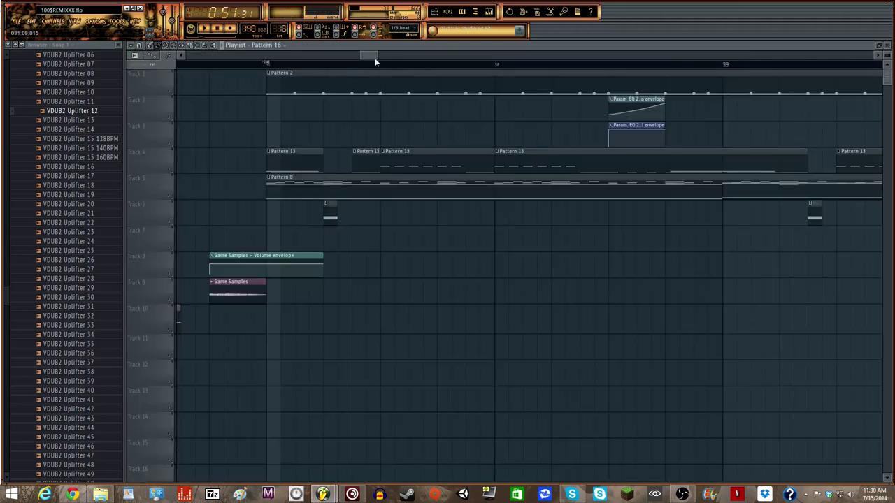
drag(377, 56, 388, 56)
click(352, 71)
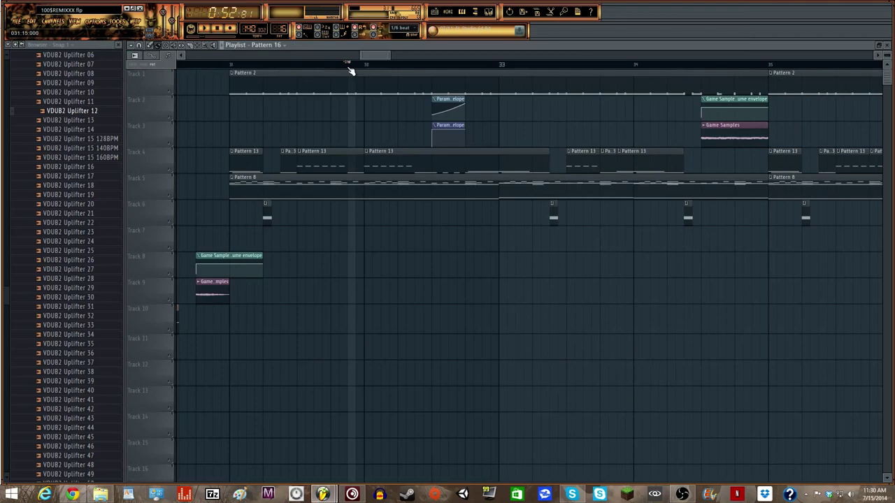
Check the SQUELCHY notes and bring back the Pattern 13 channel list.
double_click(357, 157)
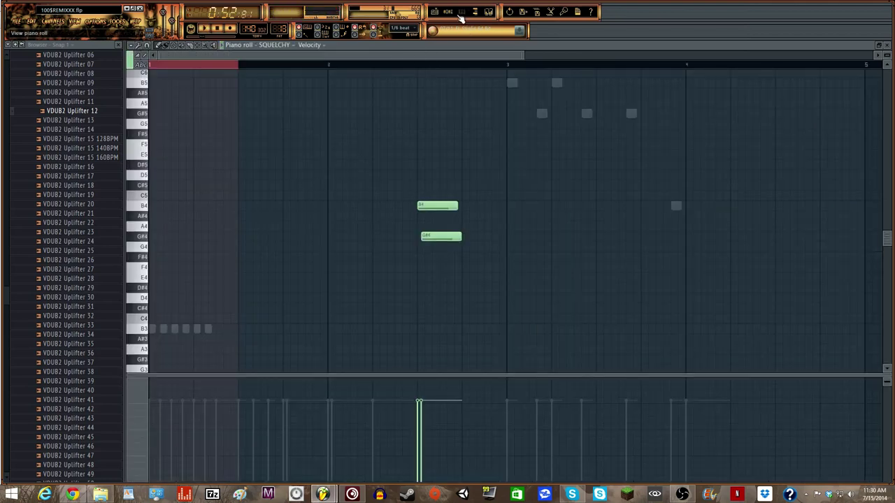
key(F5)
key(F6)
key(F6)
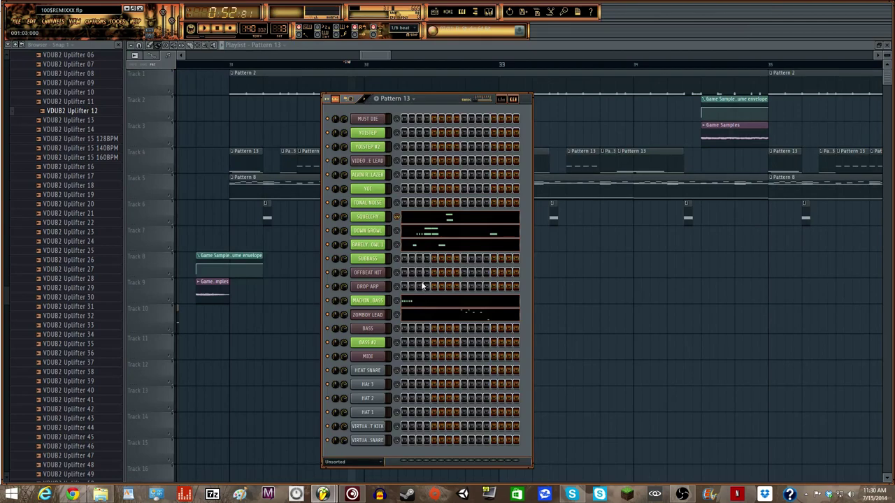
Open the BARELY ALIVE GROWL 1 notes and audition the growl repeatedly at G#2.
click(412, 246)
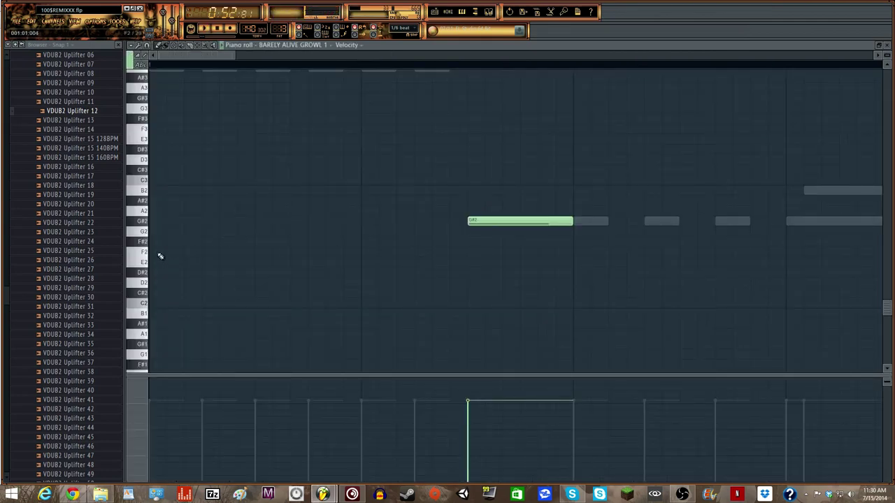
click(144, 225)
click(144, 225)
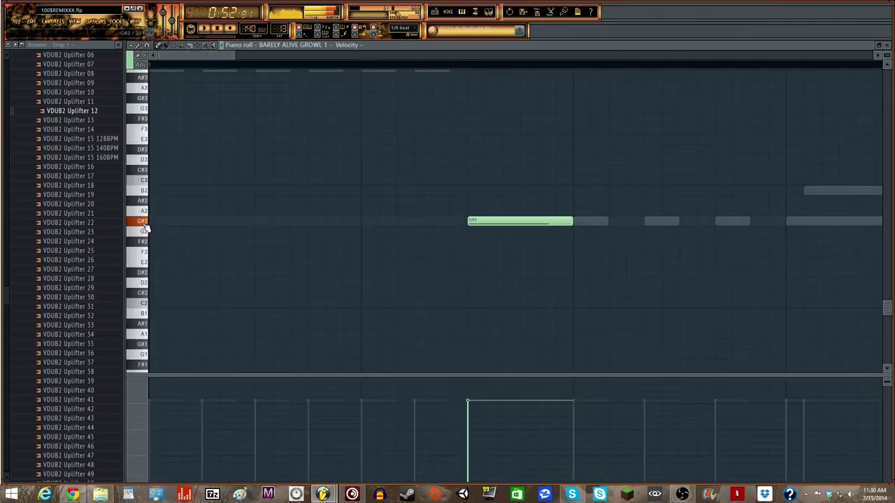
click(144, 225)
click(144, 225)
Glance at the mixer, audition the growl at G#2 twice, then open FL Studio's taskbar jump list.
key(F9)
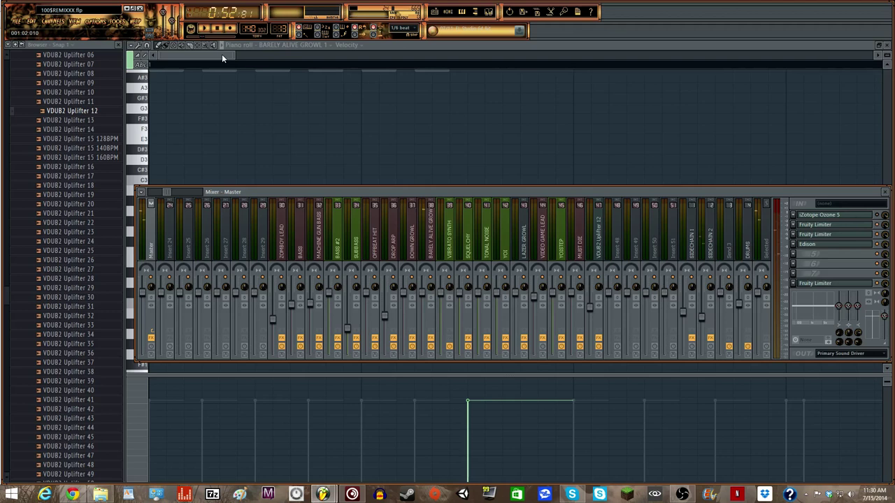
key(F9)
click(141, 223)
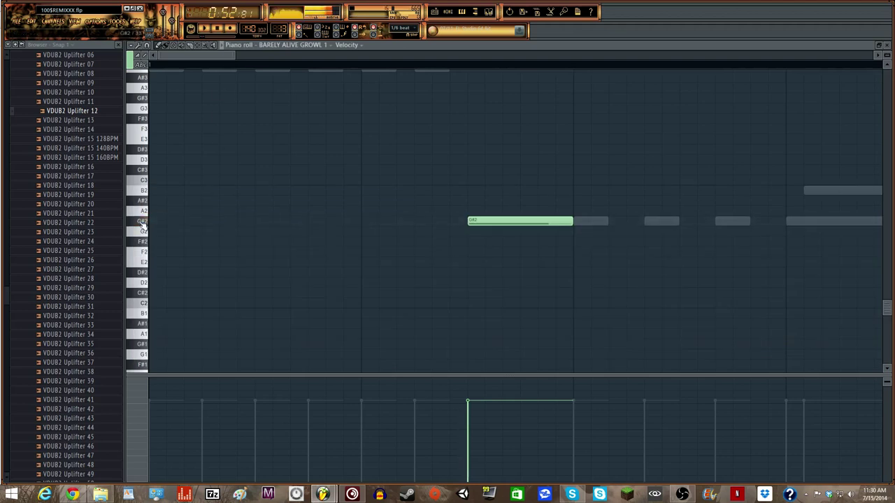
click(141, 222)
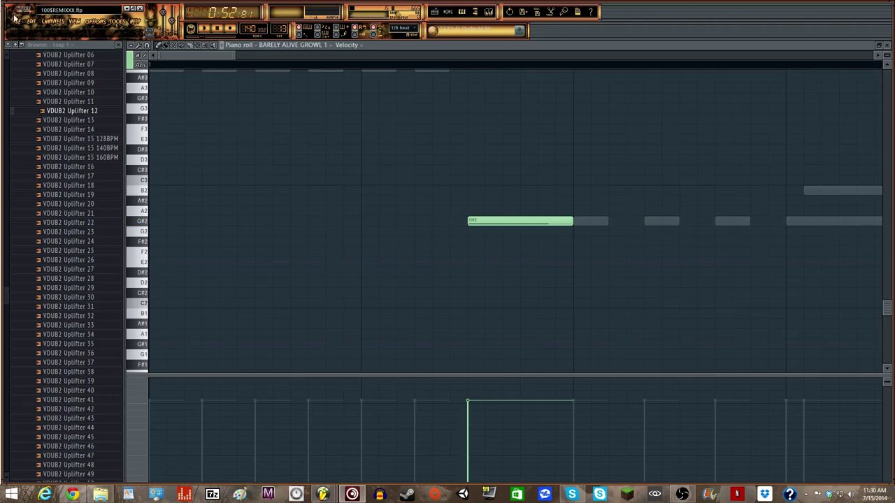
right_click(323, 494)
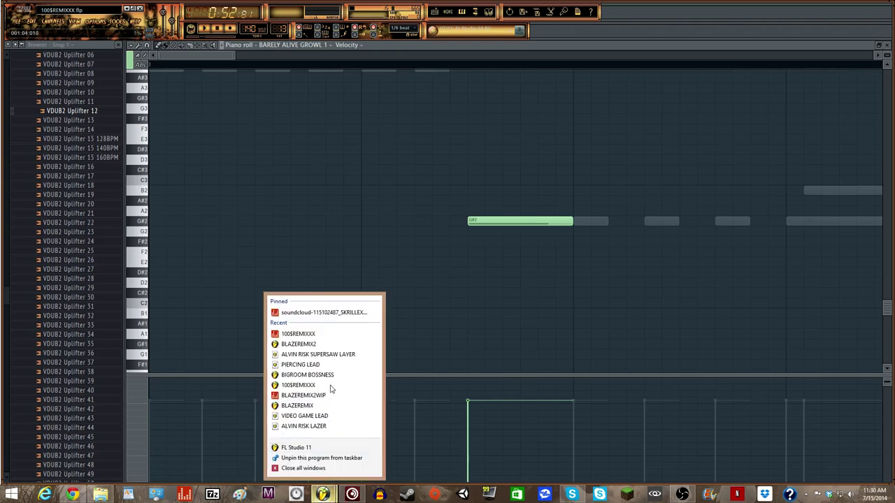
Launch a new FL Studio 11 instance and replace its Sampler channel with Massive.
click(336, 451)
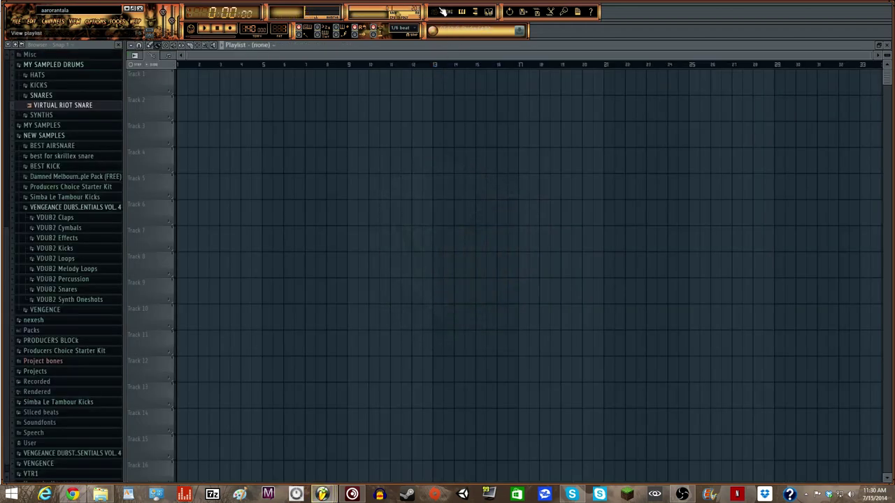
click(451, 14)
right_click(384, 116)
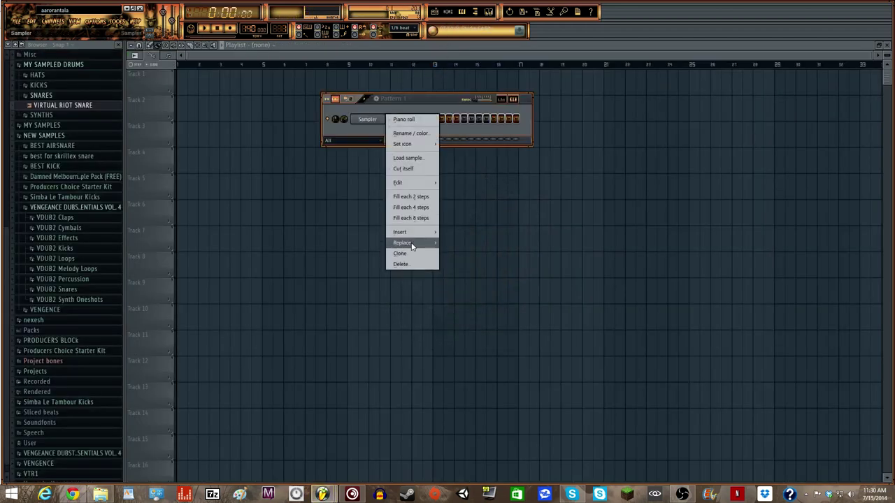
mouse_move(419, 232)
click(463, 460)
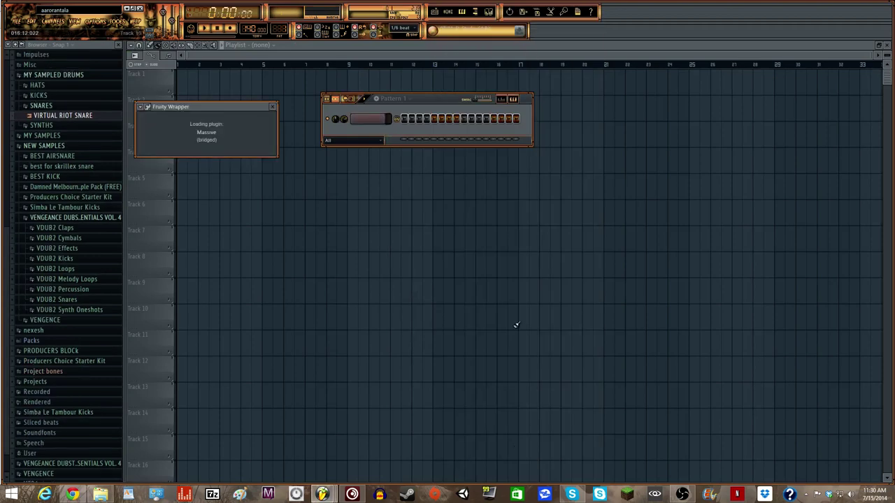
drag(293, 101, 303, 77)
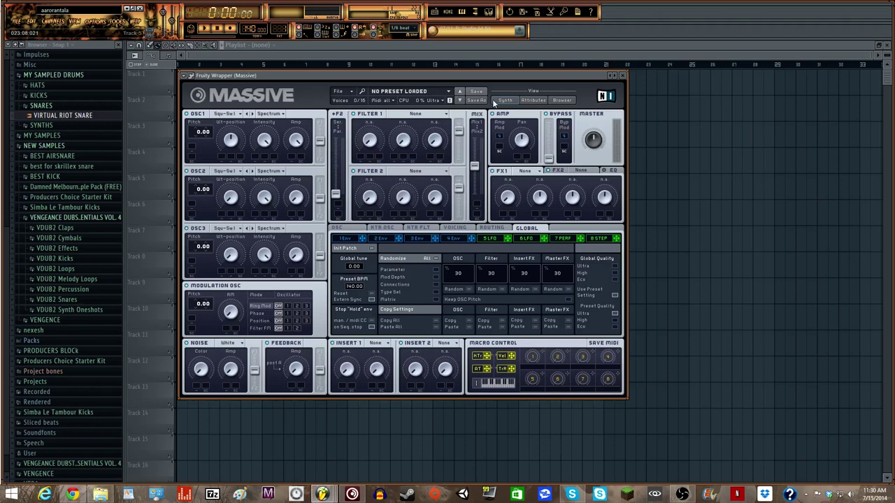
Set oscillator 1 to the Groan III wavetable in Bend-/+ mode, wavetable position about 0.13.
drag(500, 79, 544, 73)
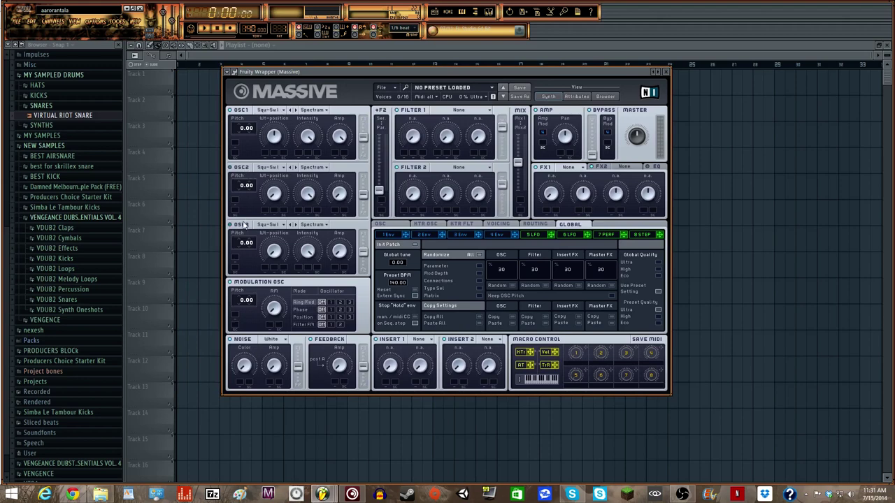
click(264, 113)
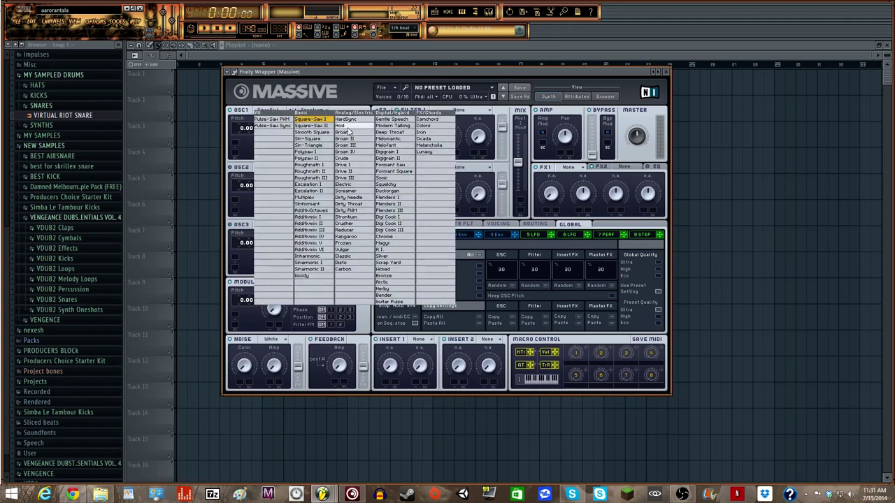
click(356, 147)
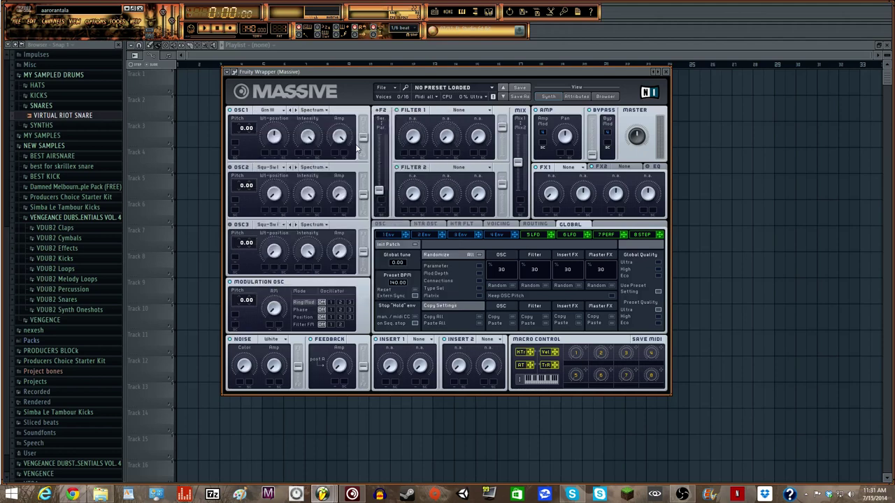
click(321, 112)
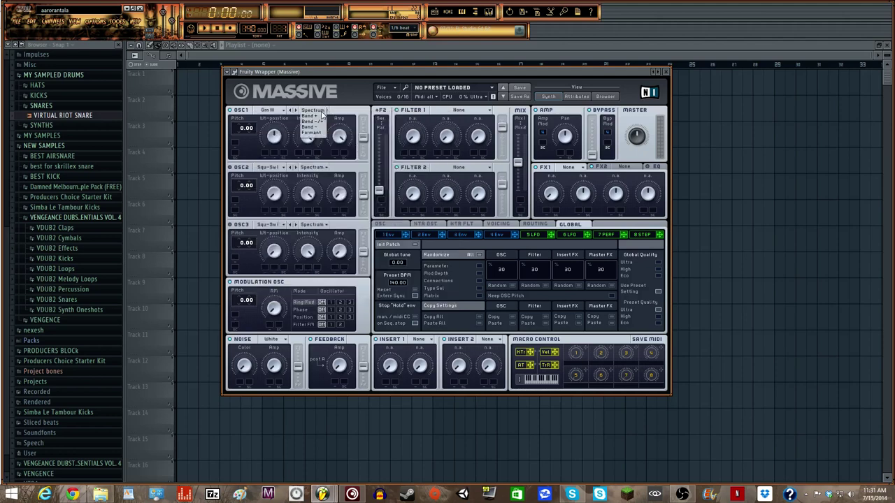
click(325, 122)
click(278, 141)
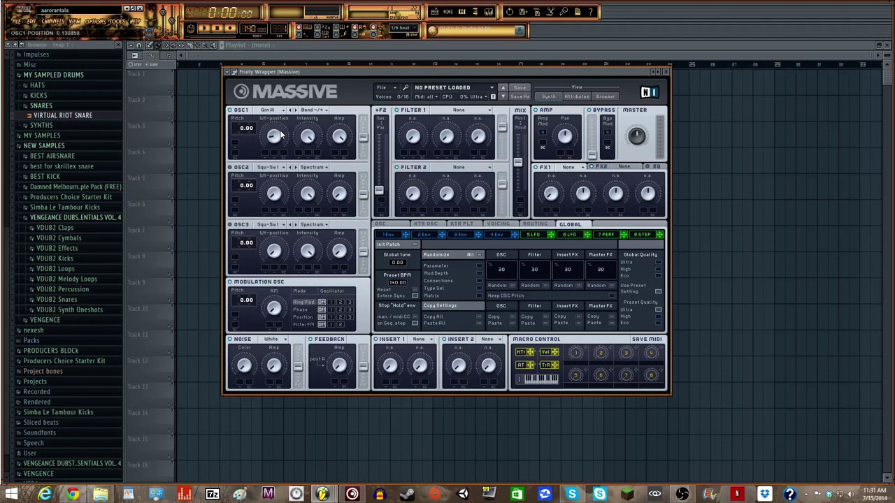
Route LFO 5 to oscillator 1 and 2 wavetable positions, load Groan IV on oscillator 2, and set depth.
click(530, 236)
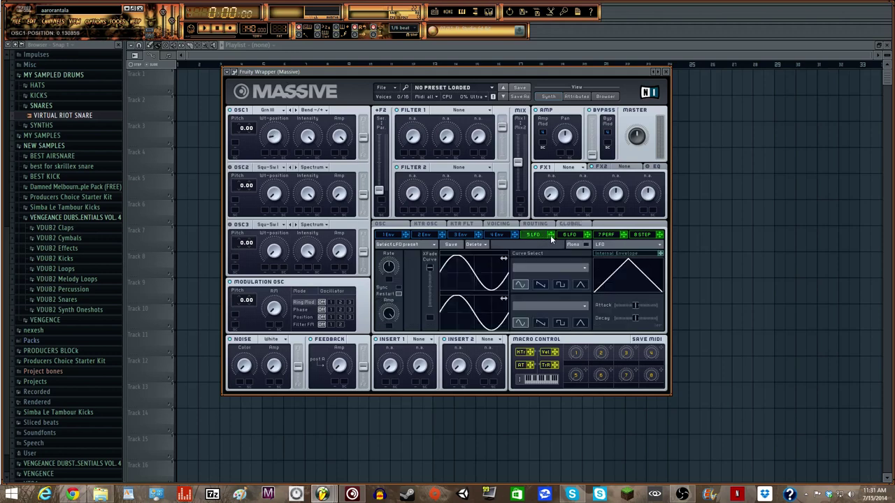
drag(550, 236, 265, 156)
click(274, 170)
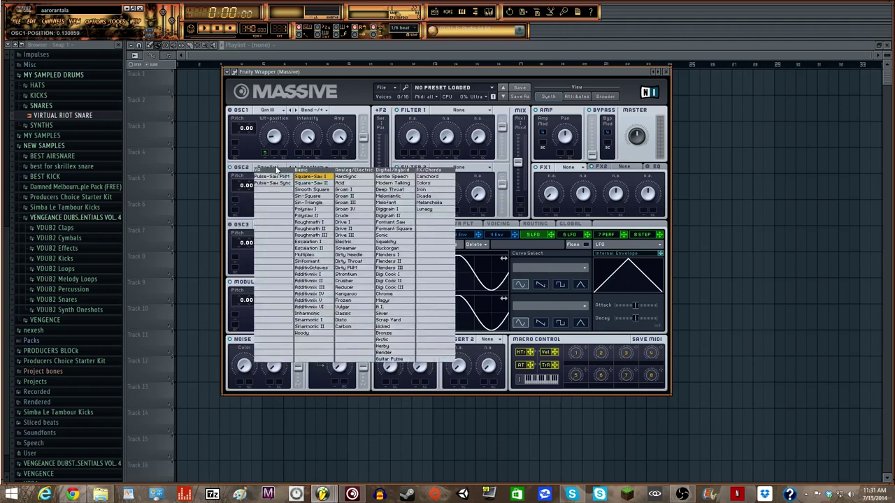
click(359, 211)
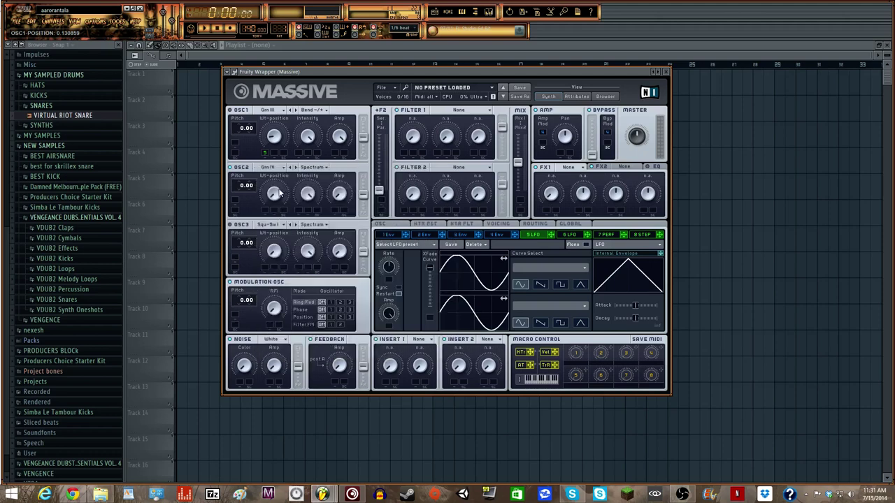
drag(278, 197, 277, 192)
drag(552, 238, 264, 213)
drag(265, 155, 265, 213)
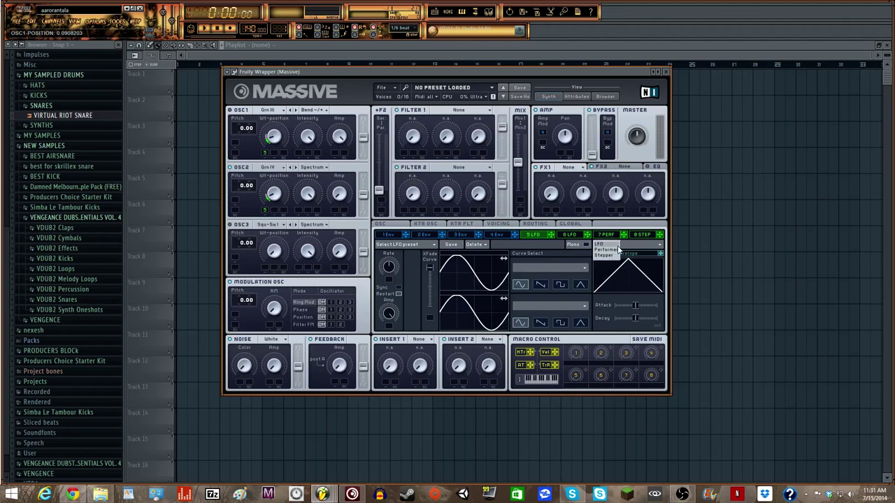
Switch modulator 5 to Performer and drag it onto the Intensity slots of oscillators 1 and 2.
click(617, 245)
click(609, 249)
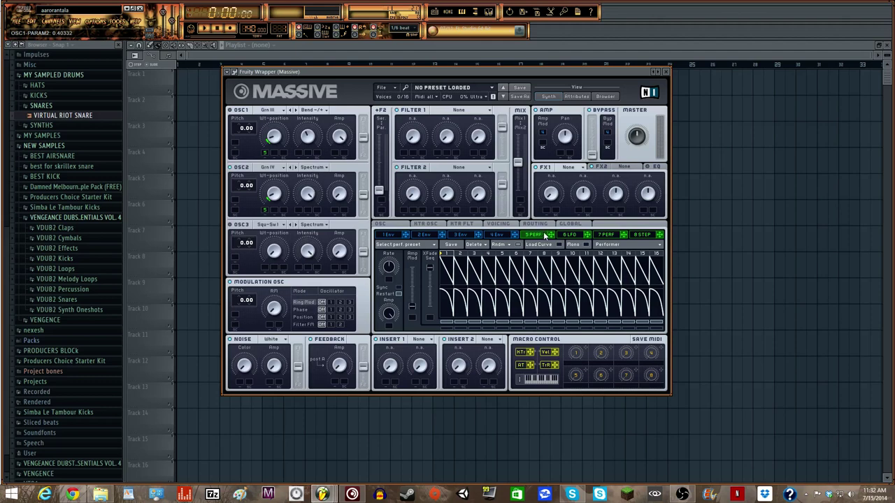
drag(551, 235, 299, 154)
drag(551, 235, 317, 209)
drag(551, 236, 299, 165)
drag(253, 75, 241, 76)
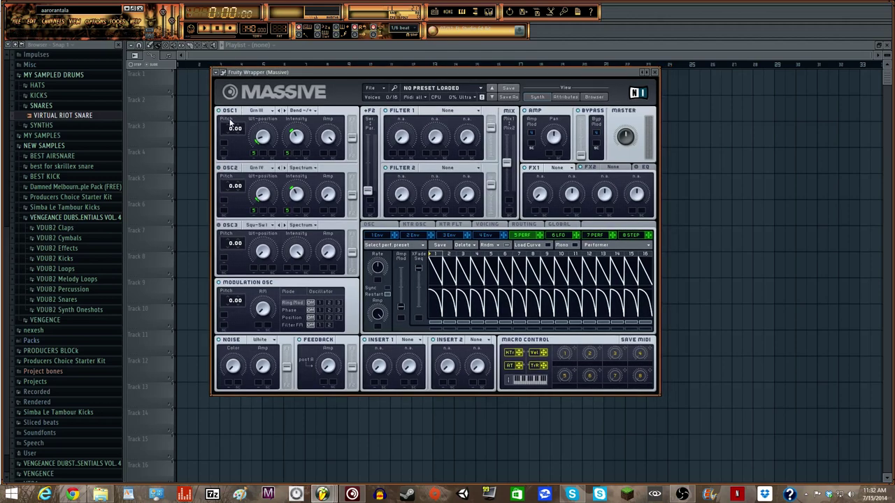
Switch the noise generator to Bright and raise its level to about 0.25.
click(260, 340)
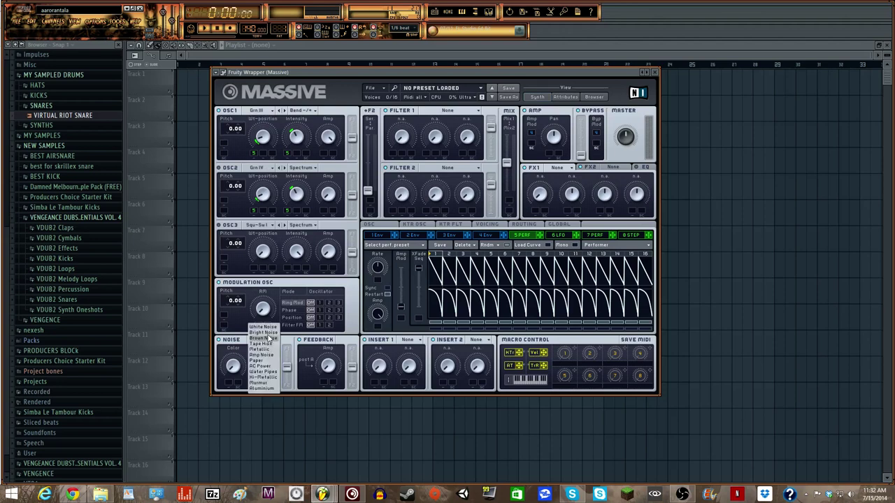
click(265, 336)
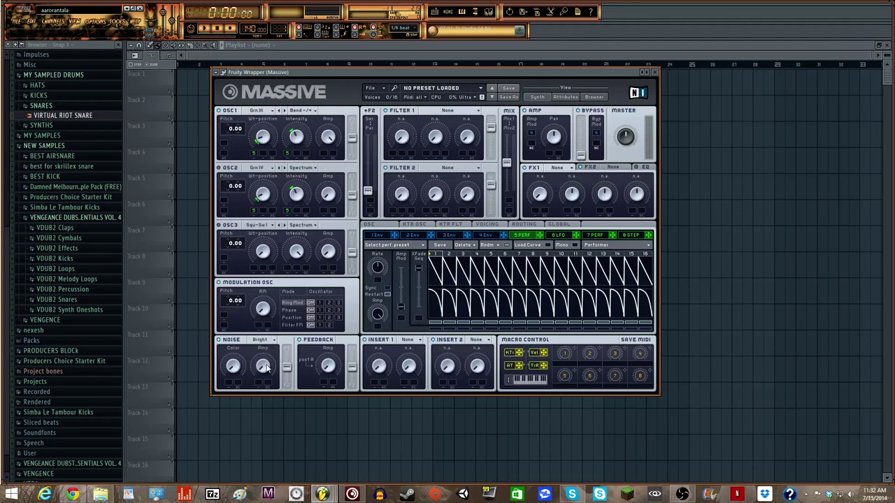
drag(268, 366, 234, 300)
drag(343, 74, 335, 73)
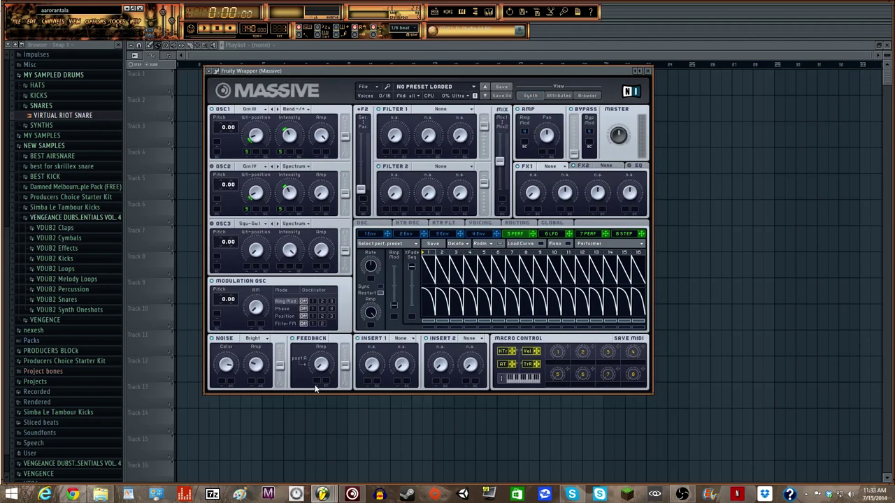
Set the modulation oscillator to Position mode, modulating oscillator 3's wavetable position.
scroll(320, 364, up, 2)
click(330, 316)
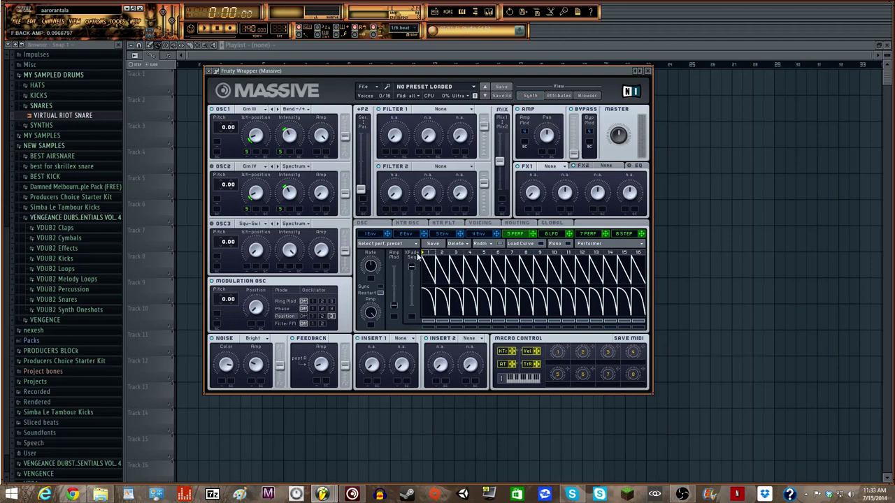
click(312, 301)
click(312, 309)
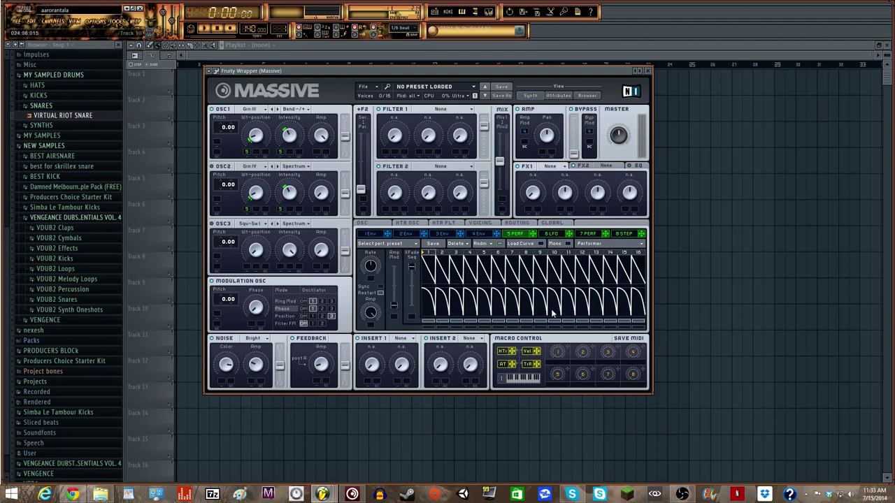
click(279, 302)
click(263, 312)
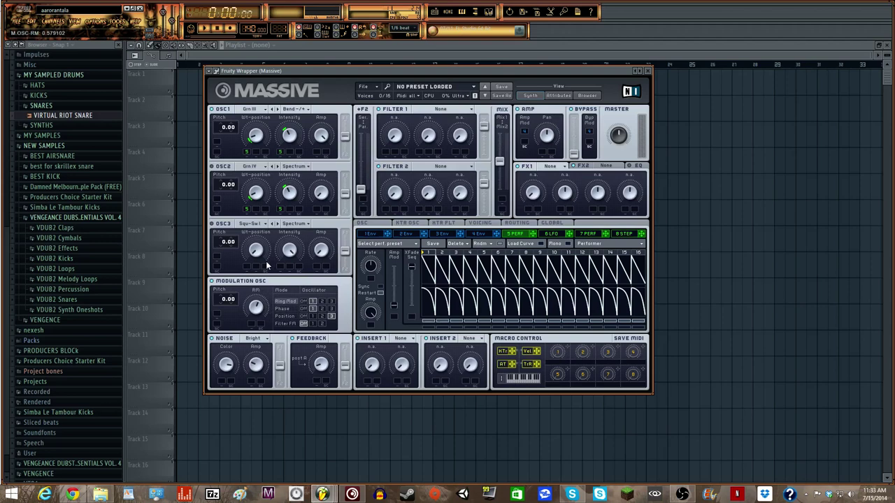
click(288, 310)
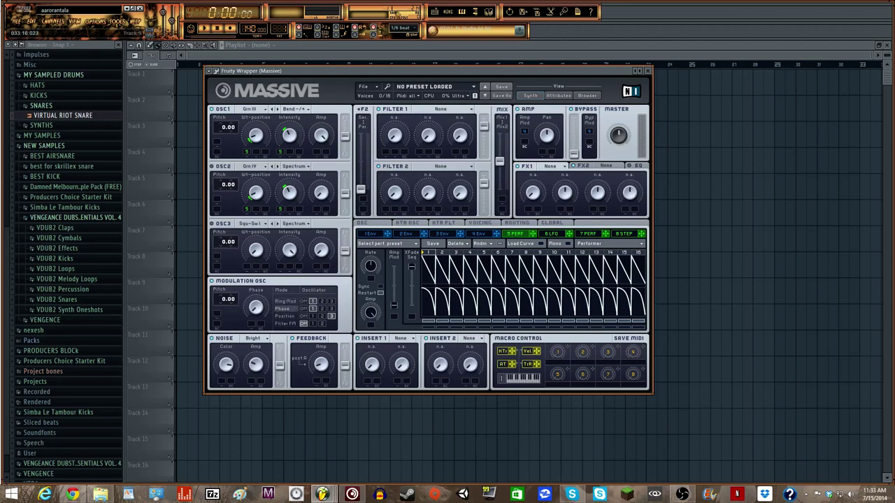
click(265, 309)
drag(265, 308, 265, 307)
click(284, 316)
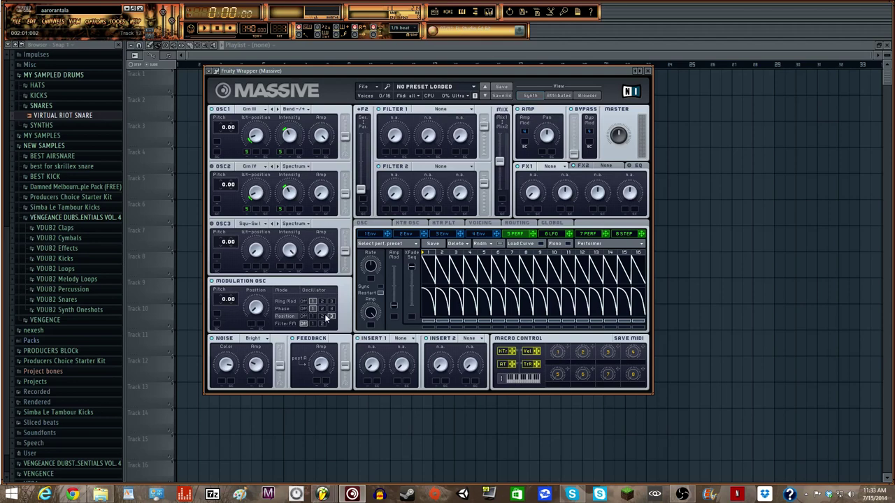
Make filter 1 a Bandreject, adjust its cutoff and add a cutoff modulation depth.
click(429, 112)
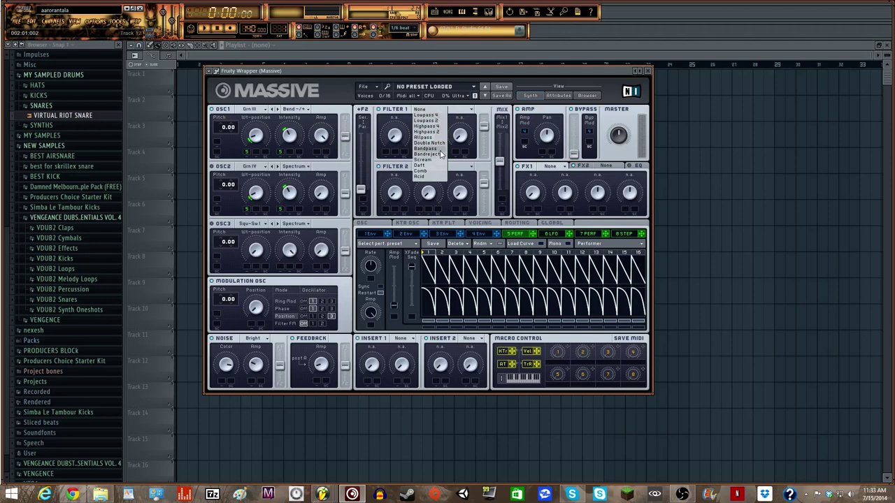
click(426, 154)
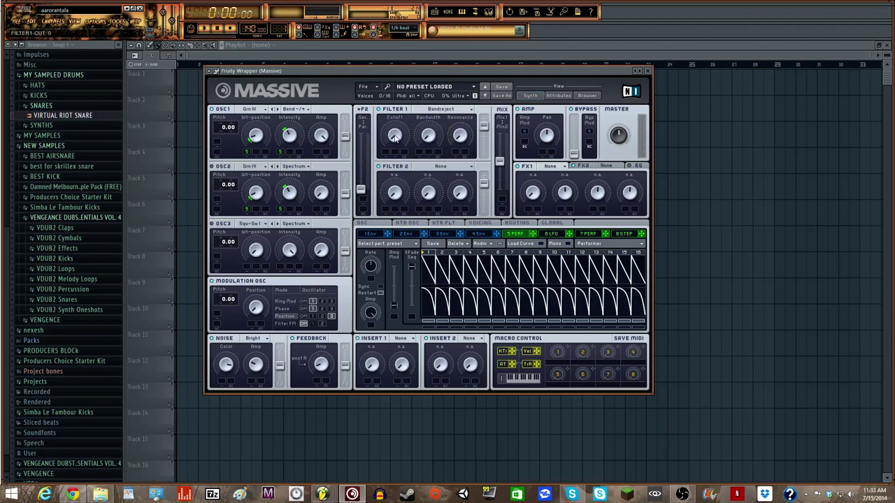
drag(395, 138, 390, 117)
drag(386, 156, 386, 145)
Switch filter 2 to Bandpass with a slightly lower cutoff, wider bandwidth and more resonance.
click(441, 168)
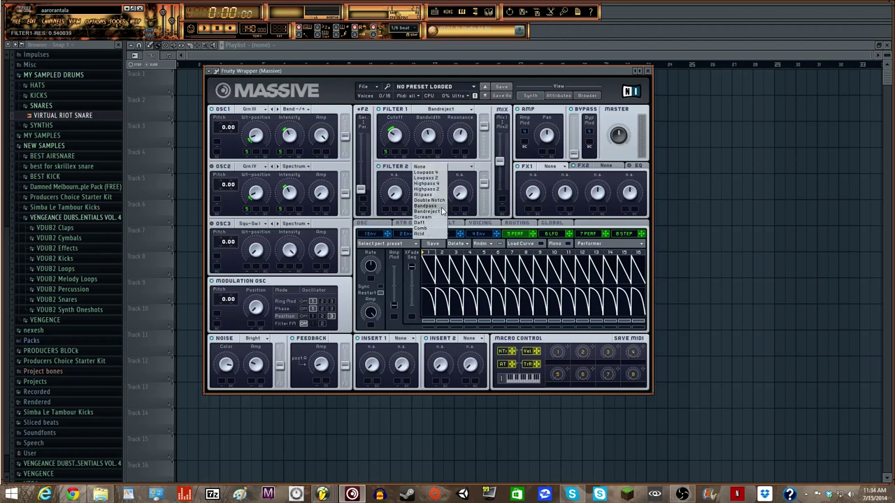
click(441, 207)
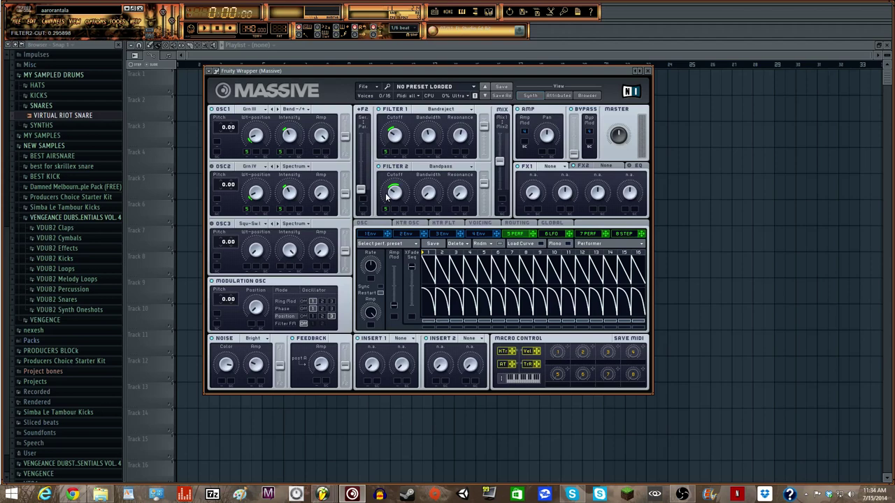
drag(386, 200, 393, 197)
drag(427, 193, 425, 160)
drag(458, 196, 455, 150)
Raise both filter levels, set the mix fully to filter 1, and have 5 PERF modulate it.
drag(484, 184, 484, 176)
drag(484, 126, 483, 118)
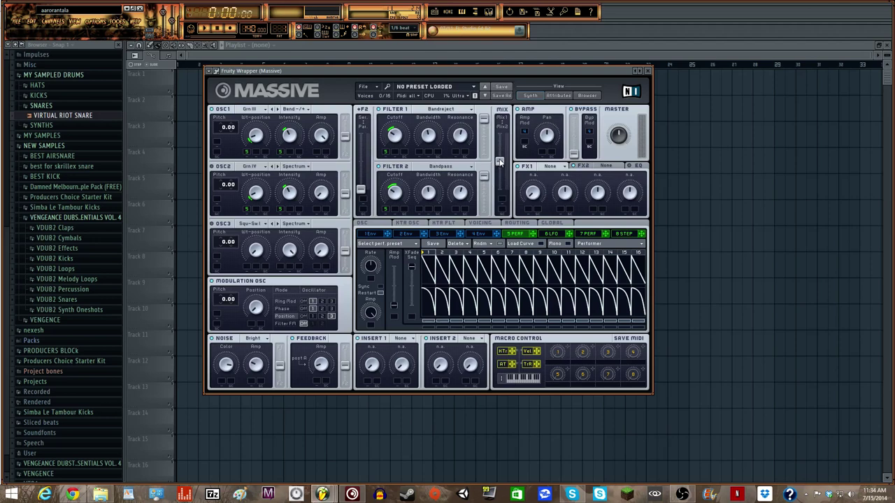
drag(499, 161, 499, 189)
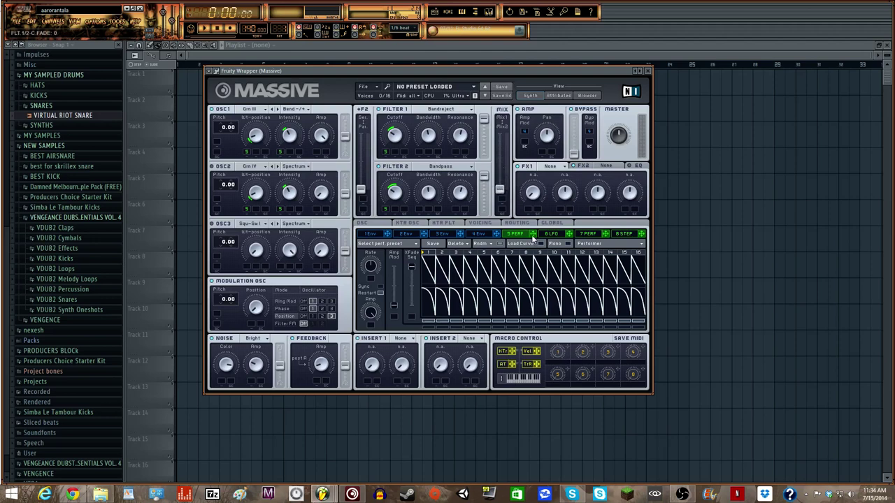
drag(533, 235, 504, 202)
drag(503, 201, 501, 104)
Set the filter serial/parallel blend halfway, at about 0.51.
drag(362, 193, 365, 156)
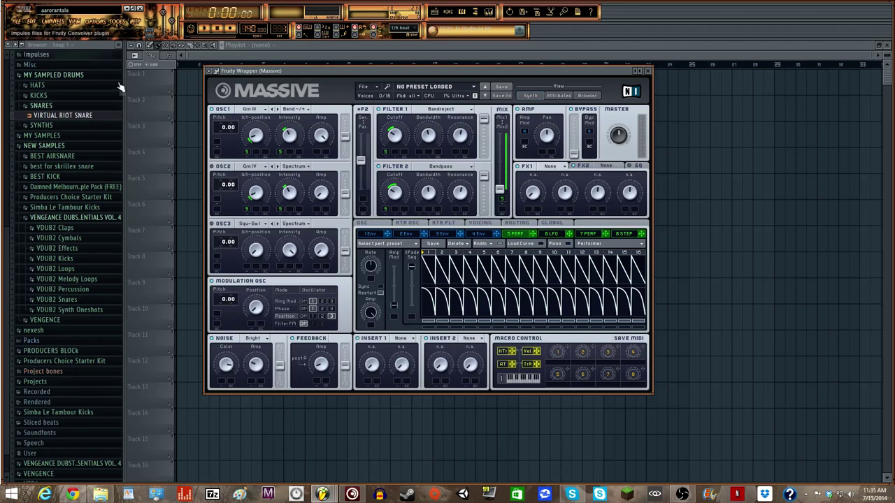
double_click(362, 165)
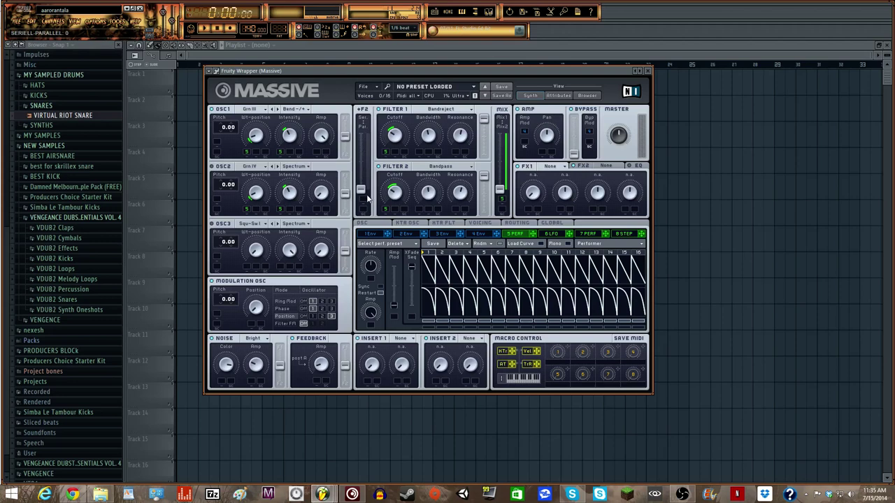
drag(365, 196, 370, 158)
Add a Sine Shaper as Insert 1, setting its dry/wet and raising its drive.
click(399, 340)
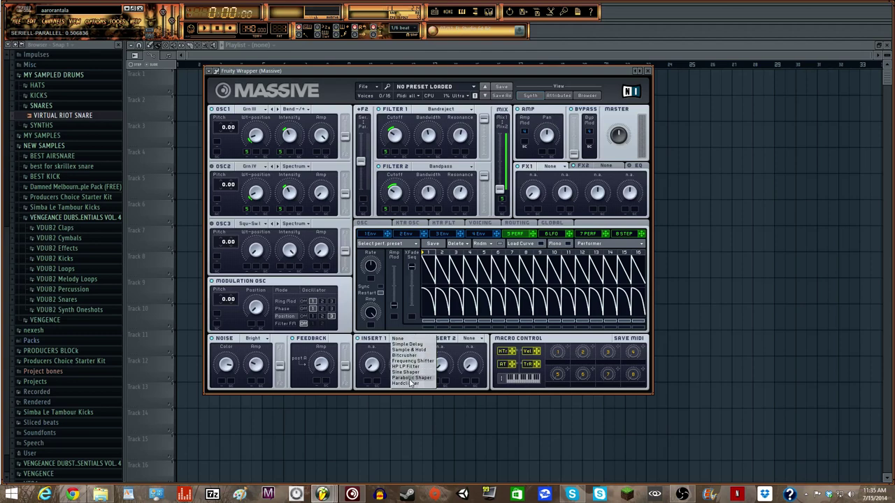
click(411, 377)
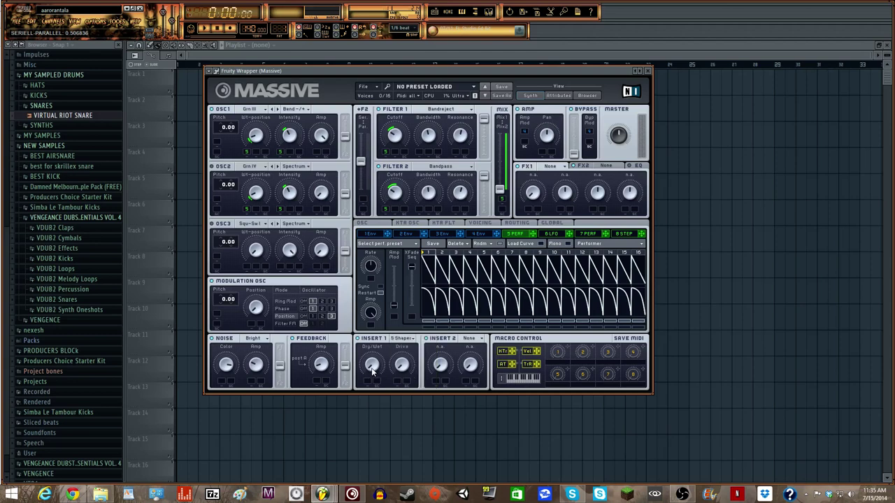
drag(372, 372, 378, 334)
drag(403, 368, 406, 299)
Add a Parabolic Shaper as Insert 2 with dry/wet and drive set, then show Voicing.
click(481, 339)
click(484, 379)
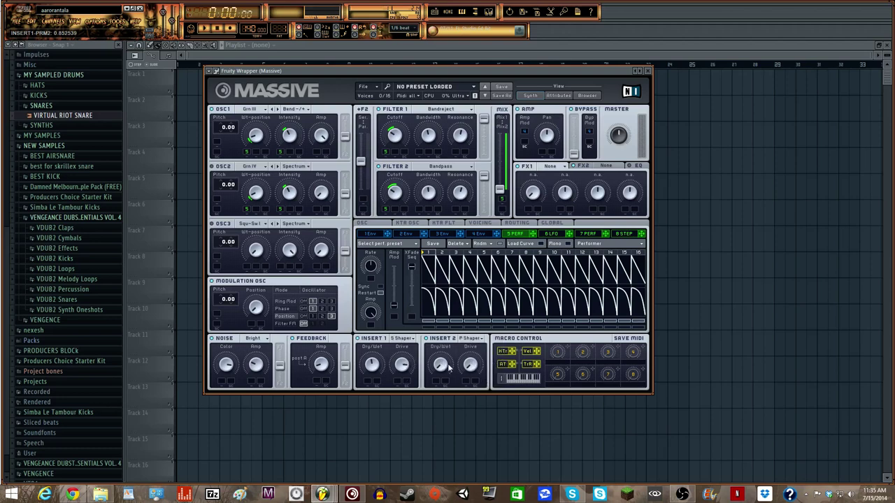
drag(445, 367, 443, 322)
drag(472, 363, 466, 337)
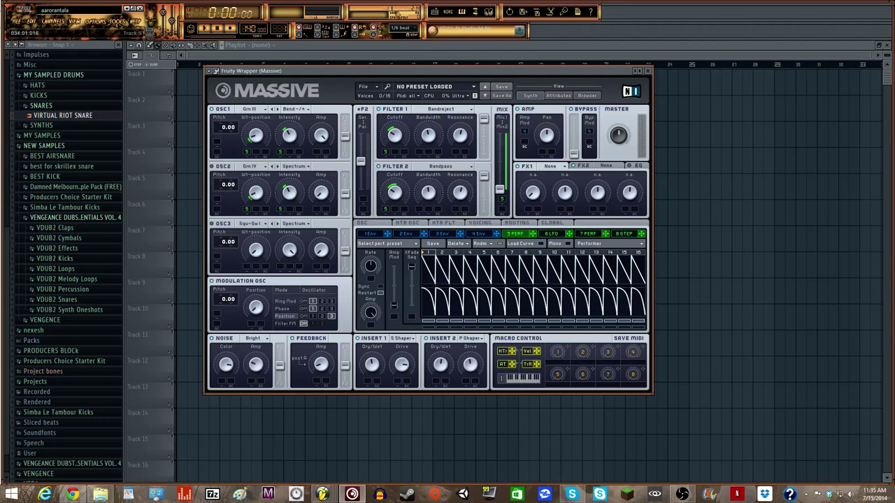
click(485, 223)
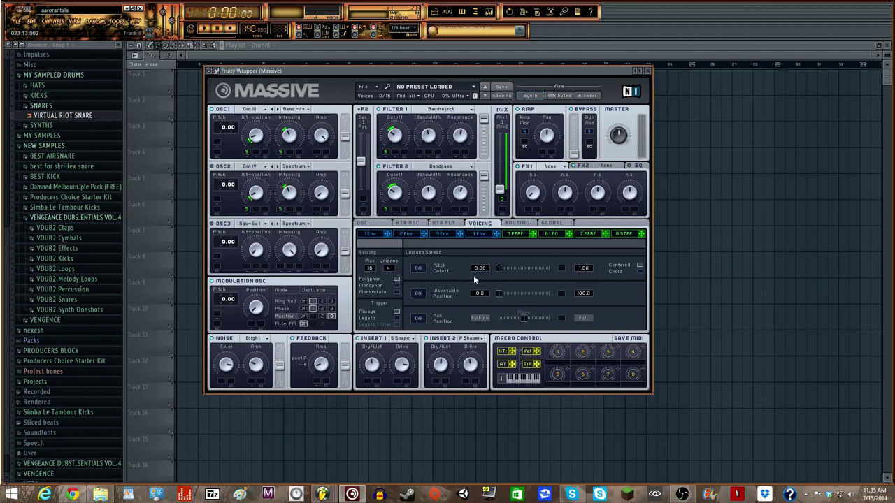
Turn on unison Pan Position spread and Monophon voicing, nudging the window up-left.
click(418, 318)
click(395, 285)
drag(452, 74, 449, 70)
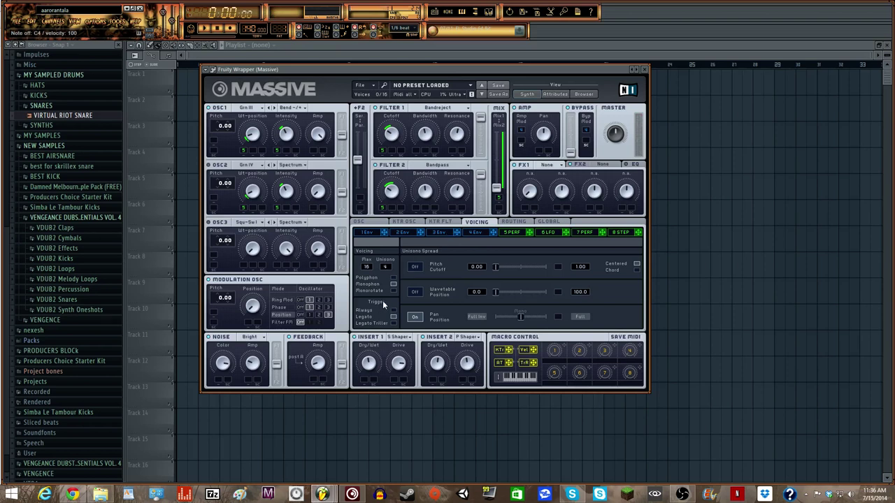
Add a Classic Tube as FX1 with its dry/wet and drive set.
click(555, 171)
click(551, 249)
drag(531, 195, 526, 146)
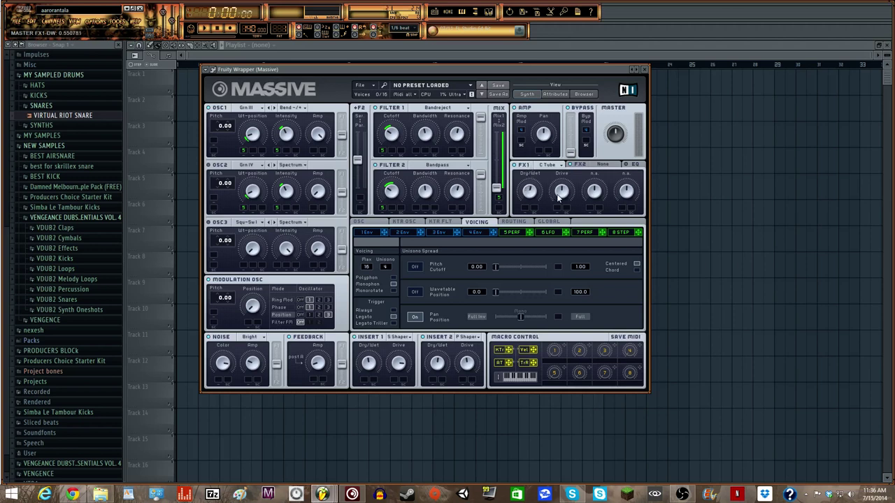
drag(559, 198, 563, 208)
Add Dim Exp as FX2, set its dry/wet, and turn its size down very low.
click(597, 165)
click(610, 243)
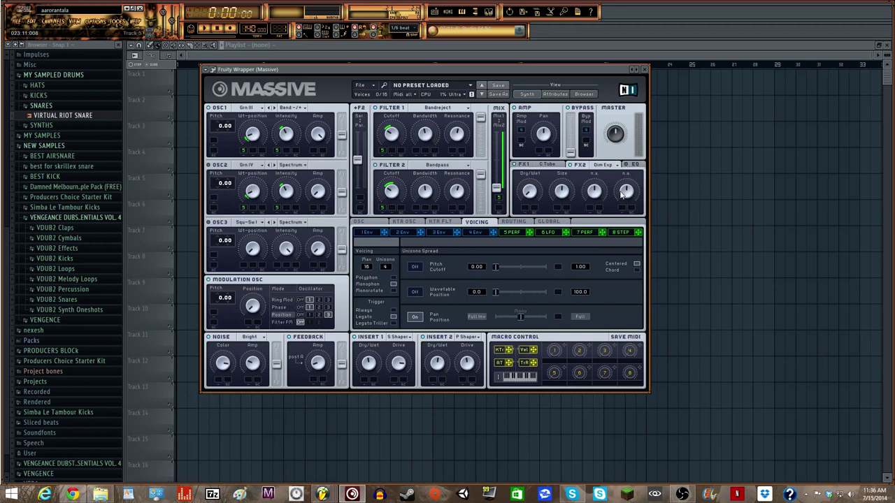
drag(529, 197, 529, 158)
drag(553, 190, 564, 229)
drag(561, 197, 566, 198)
Lower the master EQ peak boost slightly and route 5 PERF to the EQ frequency.
click(632, 165)
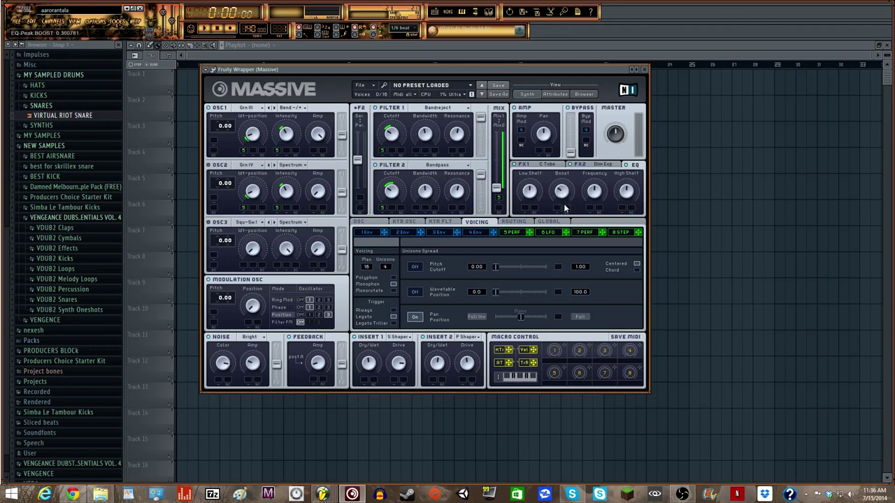
drag(565, 207, 565, 210)
click(518, 233)
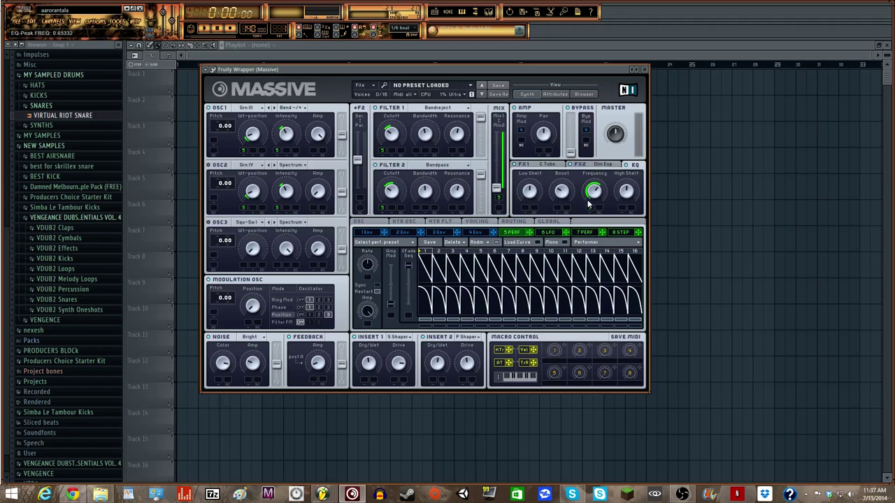
drag(588, 203, 589, 206)
Browse the glide/vibrato, routing and global pages, back to glide/vibrato, and shift the window left.
click(368, 222)
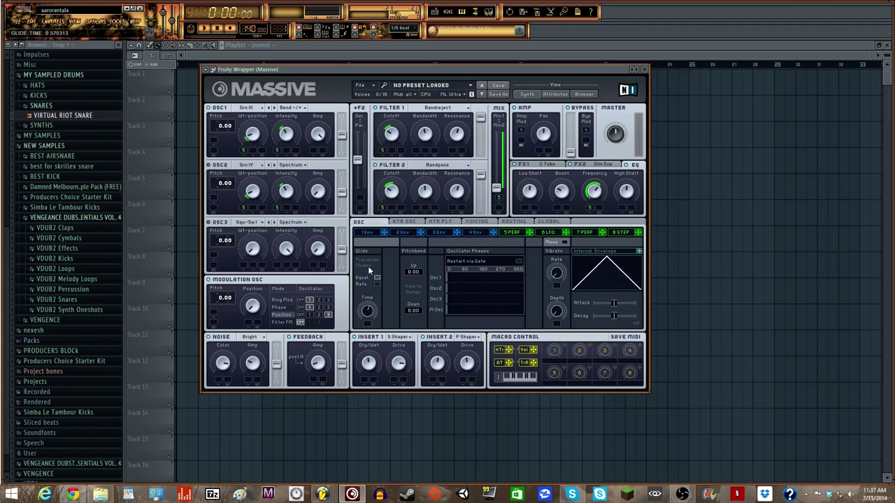
click(506, 222)
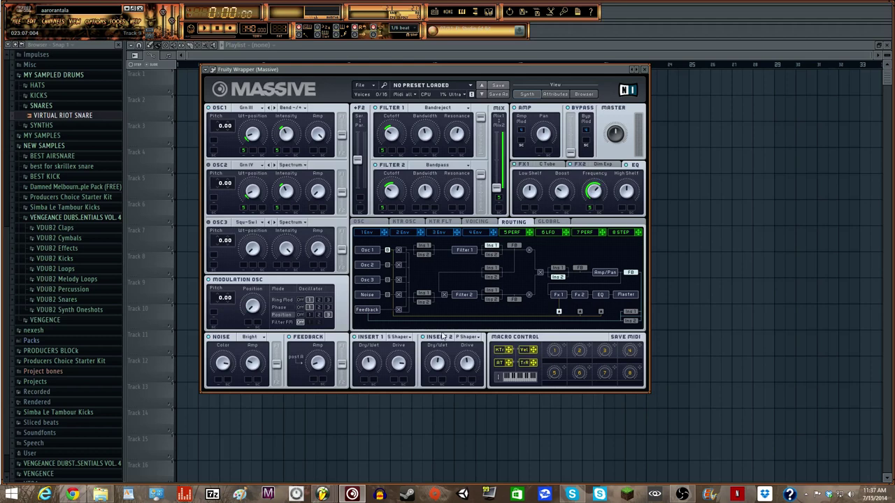
click(556, 222)
click(360, 224)
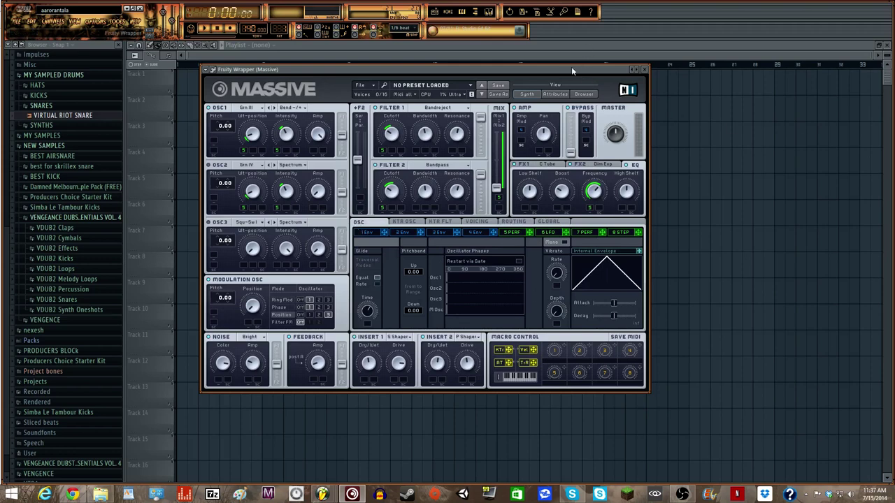
drag(570, 69, 560, 69)
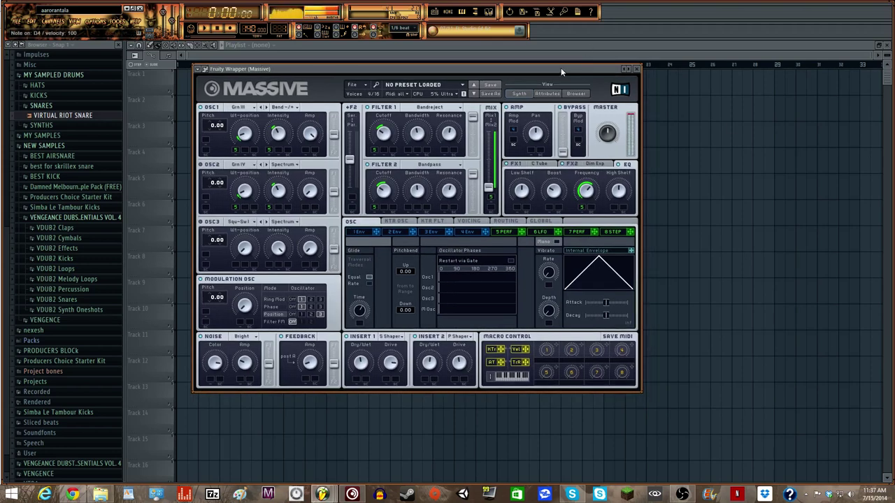
Show the 5 PERF sequence, enable Sync and set its ratio to 1/16.
click(510, 232)
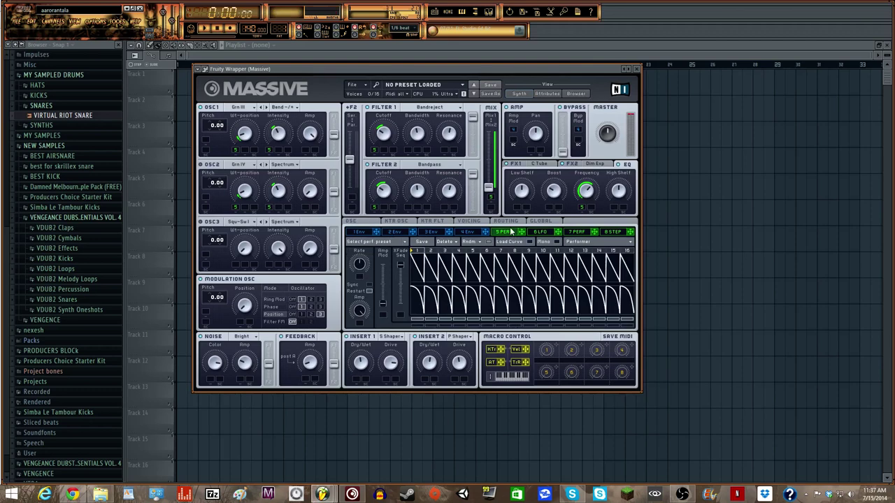
drag(529, 67, 514, 68)
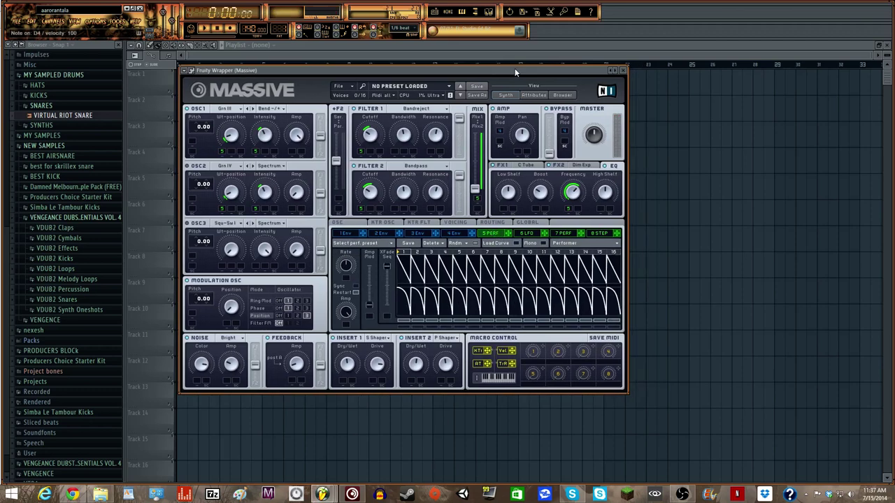
click(355, 285)
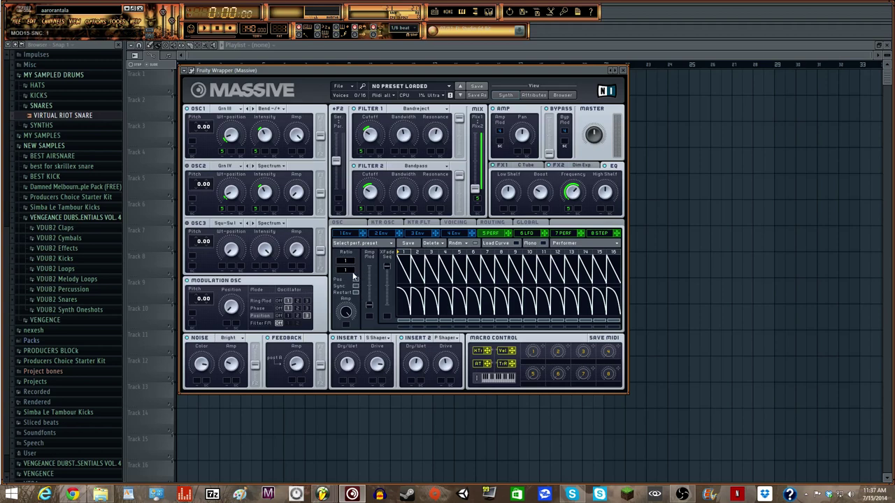
drag(354, 275, 354, 264)
drag(377, 69, 394, 71)
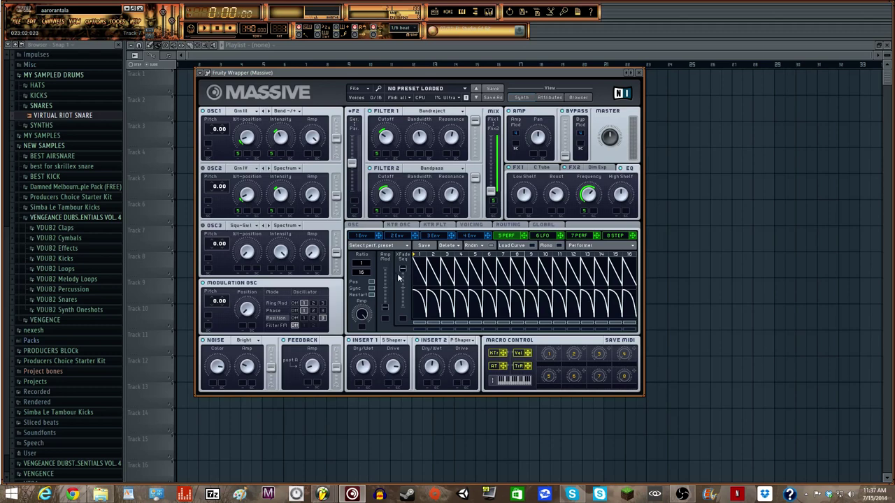
Load curve shapes and apply them to performer steps 2 and 3, giving step 3 a different one.
click(532, 245)
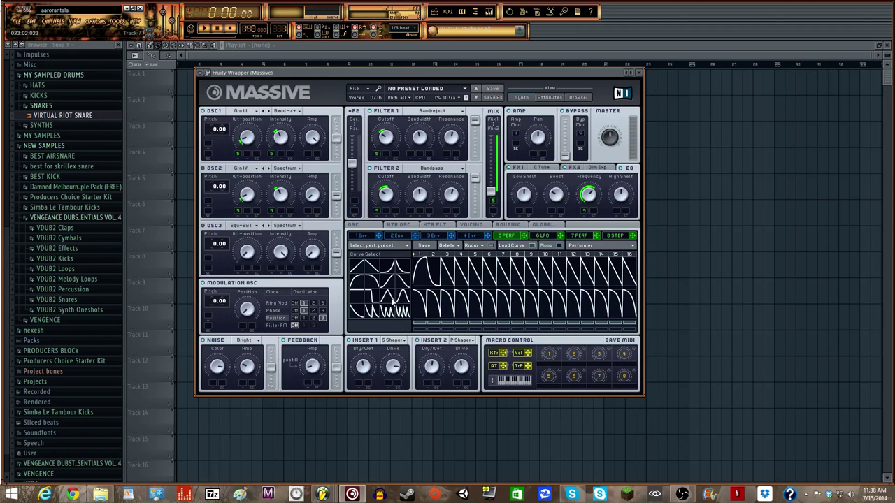
click(444, 282)
click(451, 281)
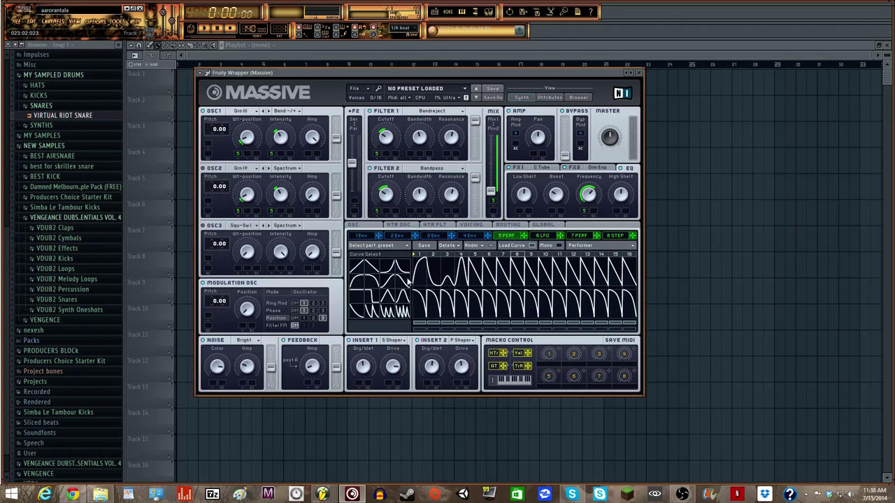
click(448, 287)
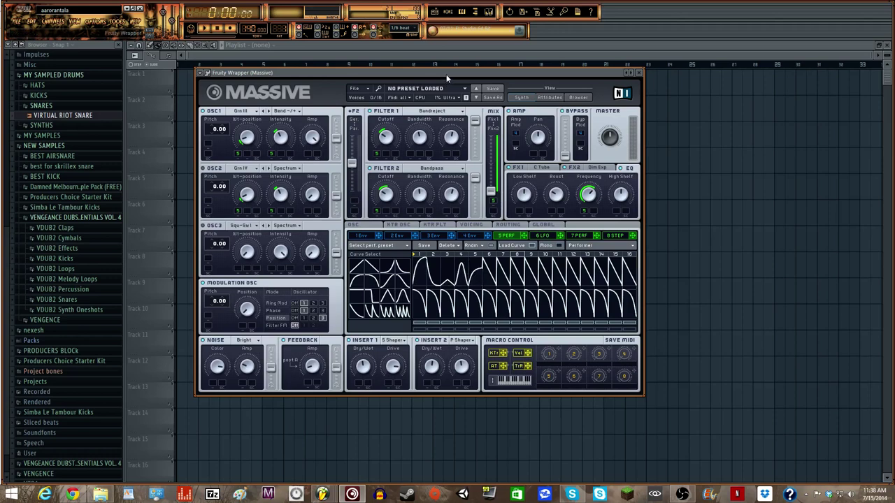
drag(446, 74, 430, 84)
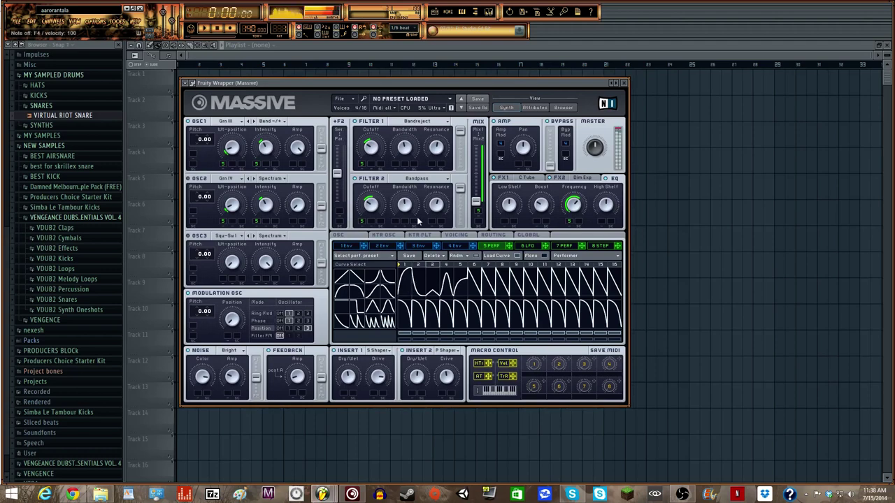
Open the Massive channel's piano roll, zoom it in horizontally, and scroll down to the bass range.
click(442, 12)
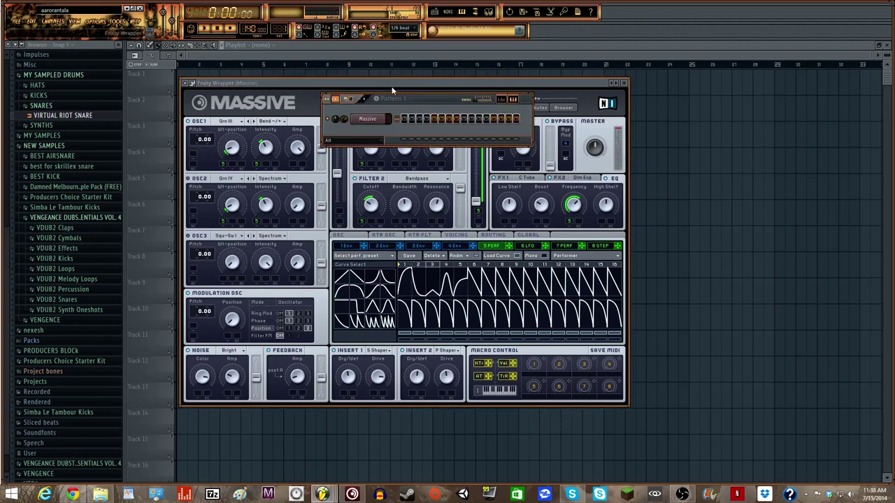
right_click(380, 120)
click(404, 127)
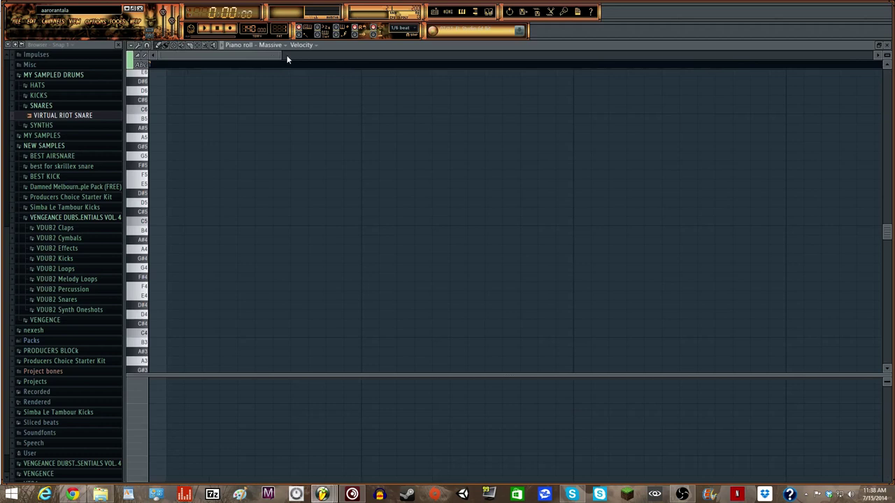
drag(281, 56, 554, 56)
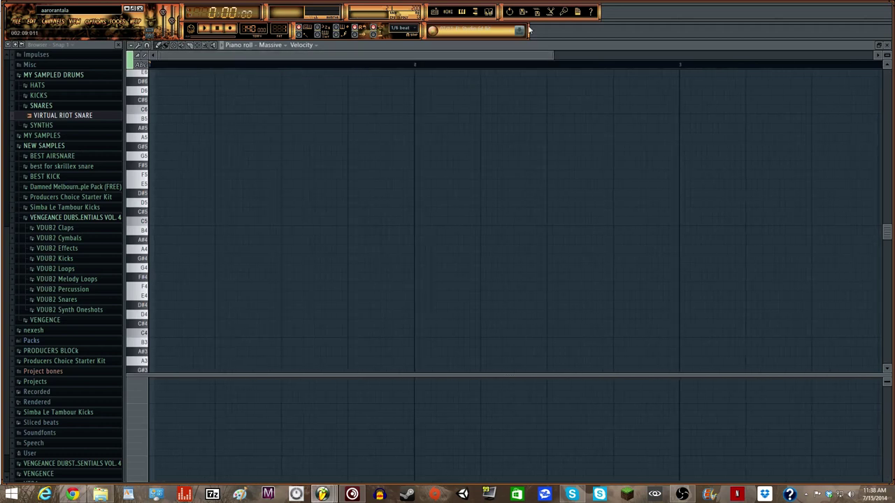
click(447, 11)
click(377, 119)
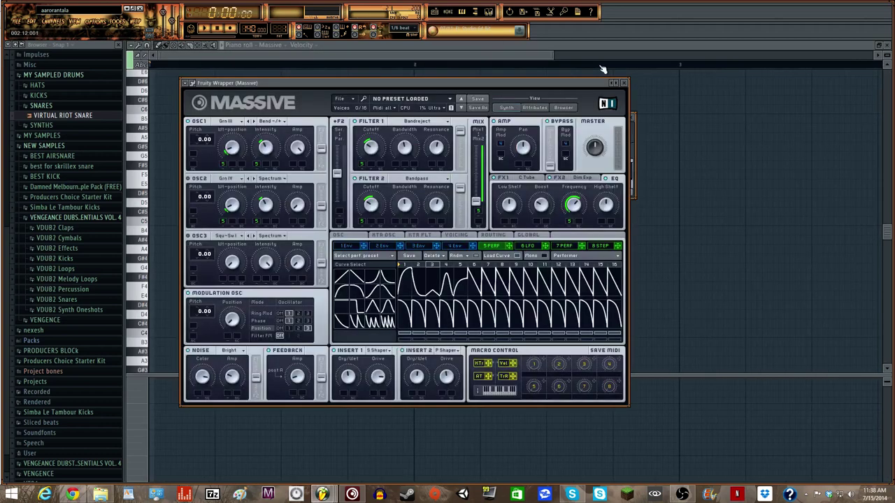
click(624, 83)
click(631, 119)
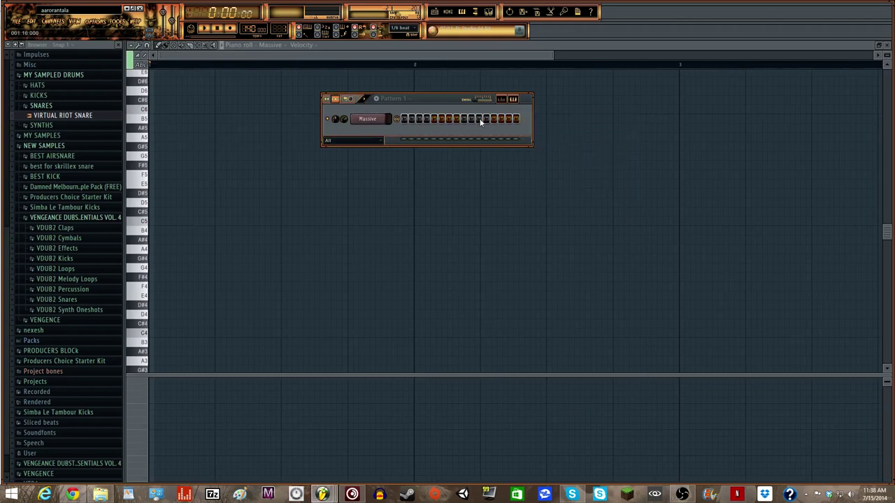
click(370, 55)
scroll(239, 96, down, 6)
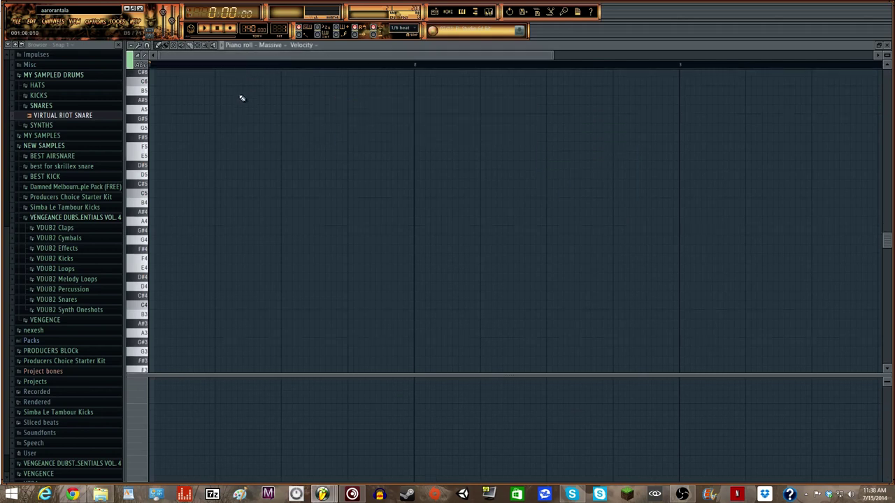
scroll(237, 107, down, 3)
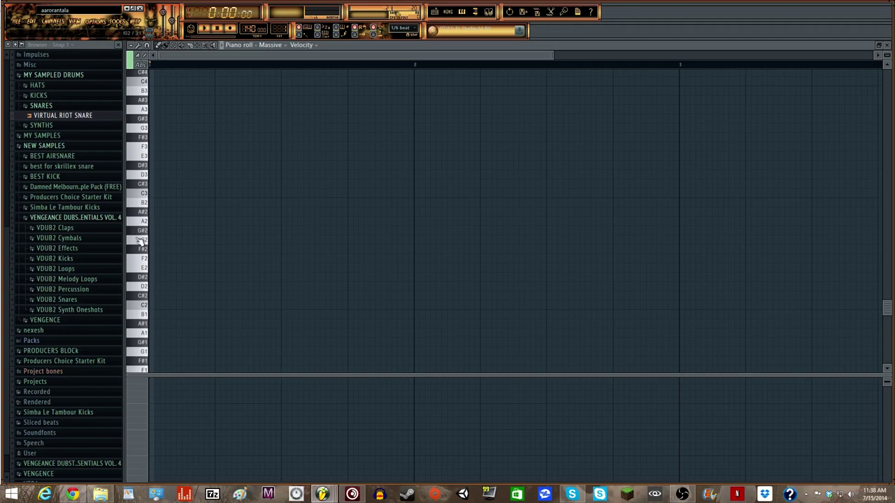
Audition the bass by alternating G2 and G#2 on the piano roll keyboard.
click(145, 241)
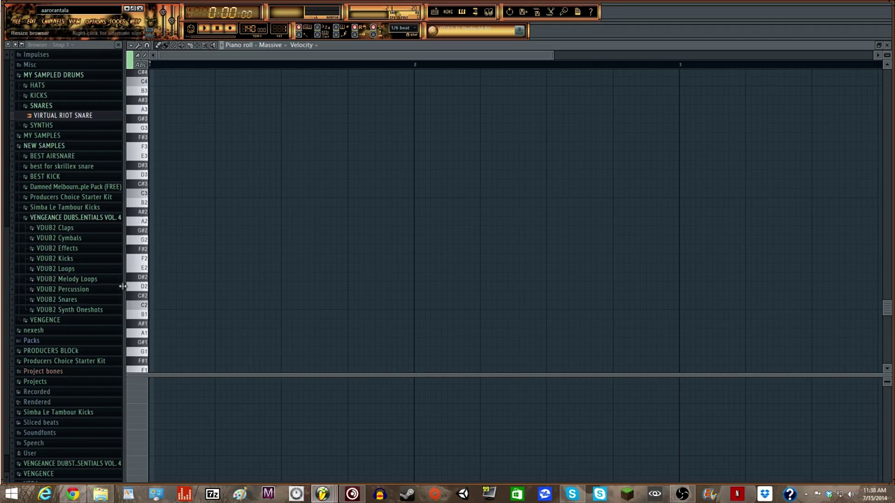
click(144, 232)
click(144, 242)
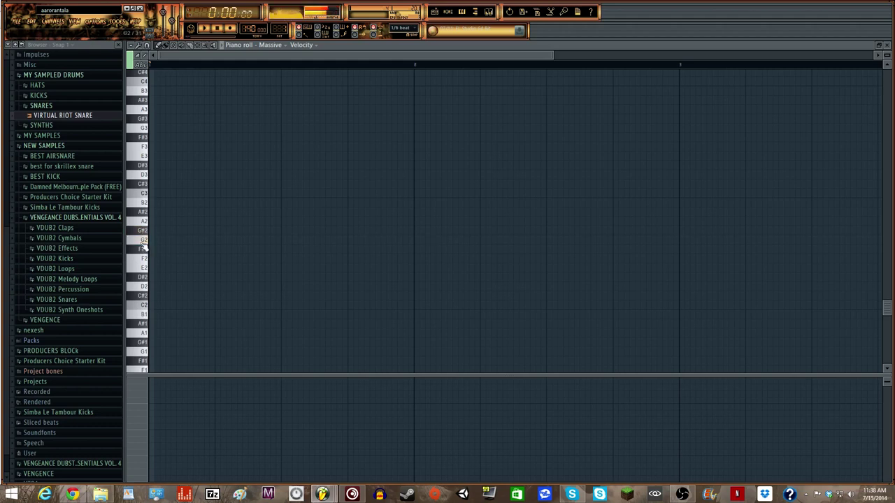
click(143, 231)
click(144, 230)
click(144, 241)
Set the Massive performer sync ratio to 1/12 and close the plugin window.
key(F6)
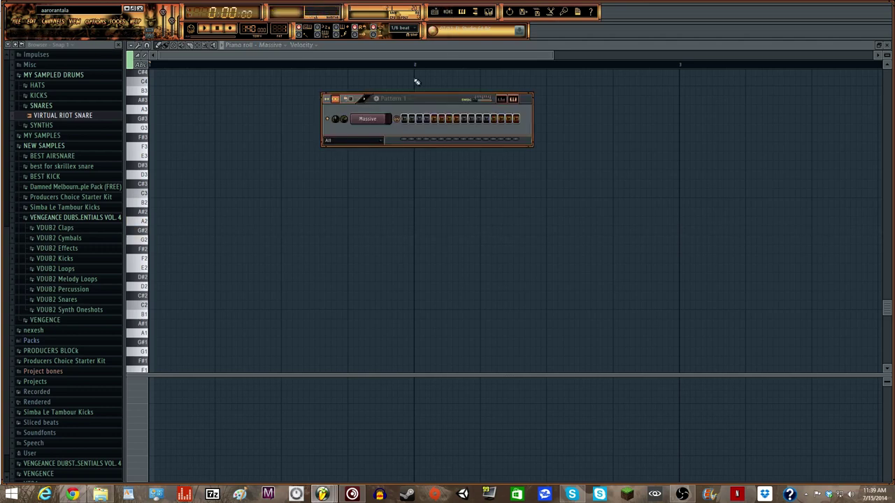
click(370, 118)
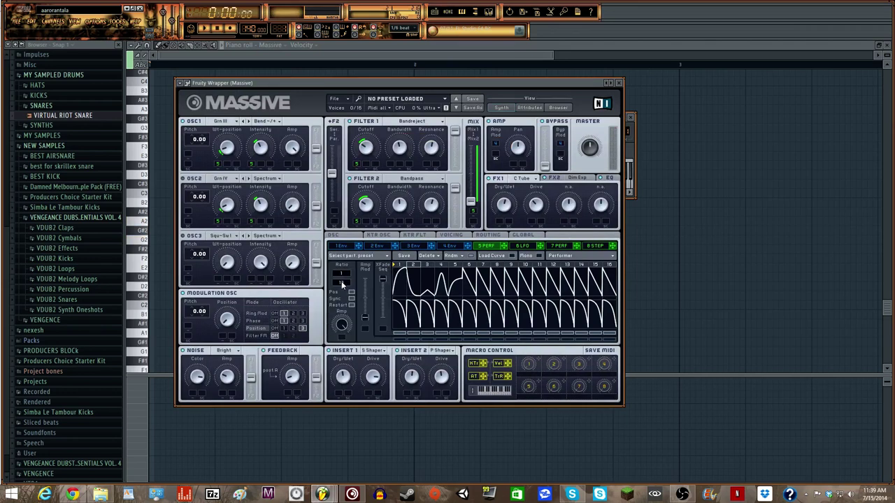
drag(341, 283, 342, 287)
click(259, 57)
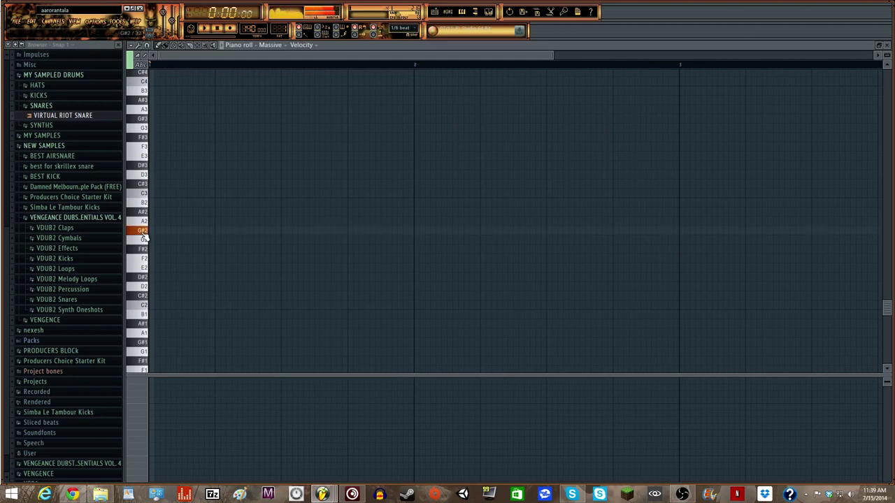
click(448, 13)
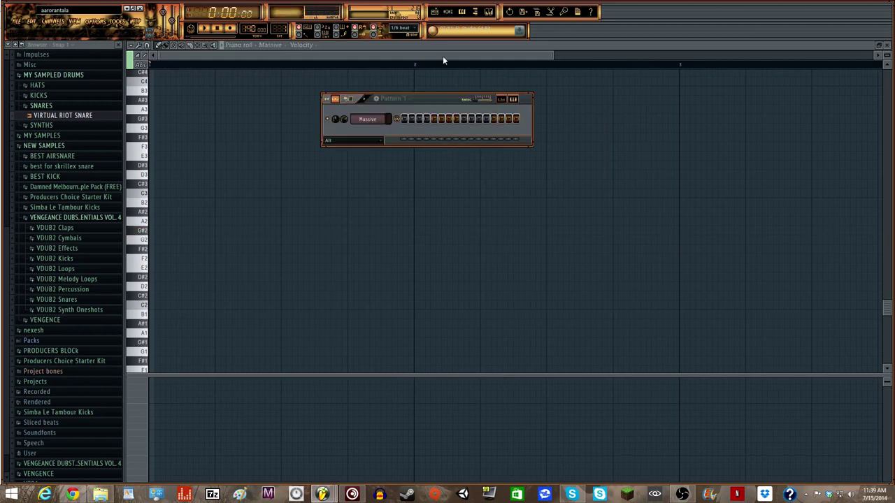
click(386, 119)
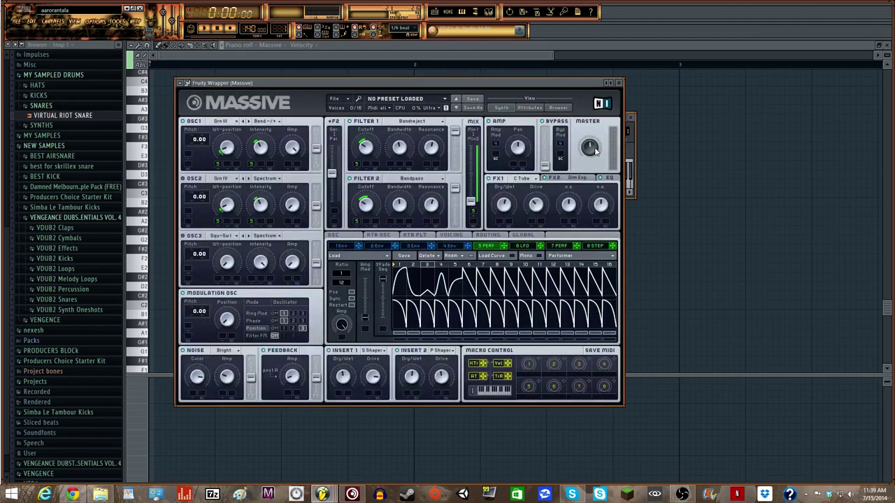
click(618, 82)
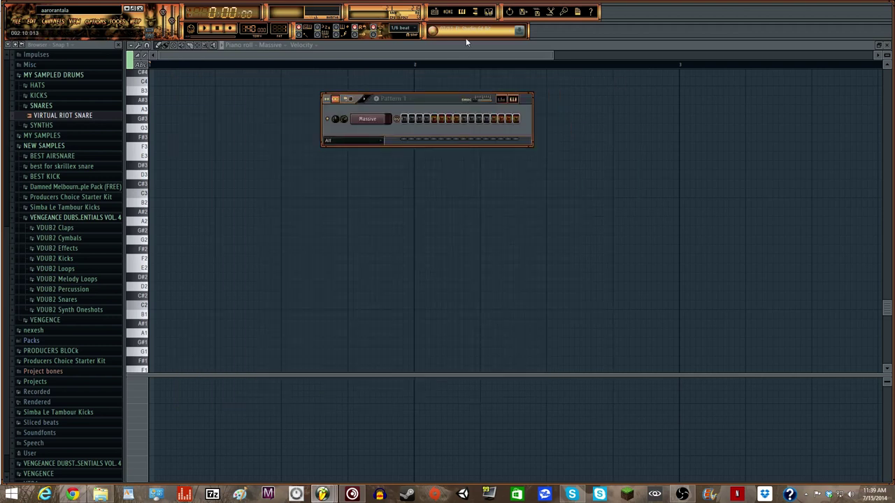
click(475, 56)
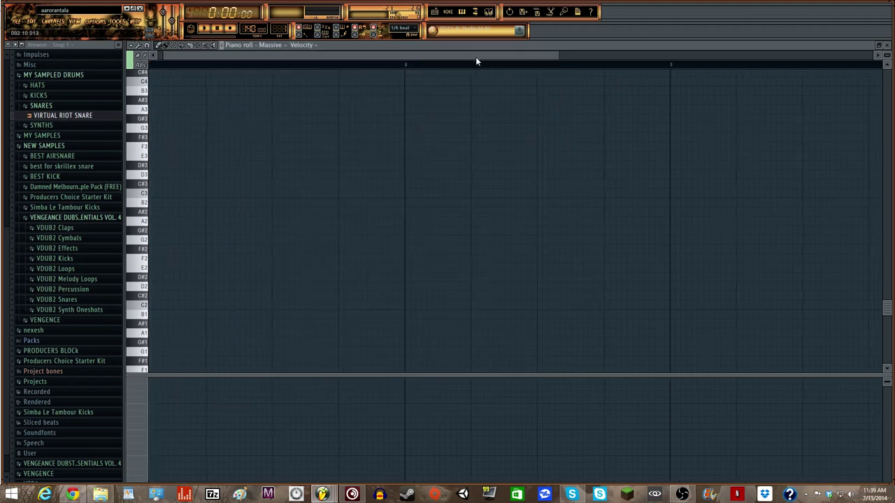
click(449, 13)
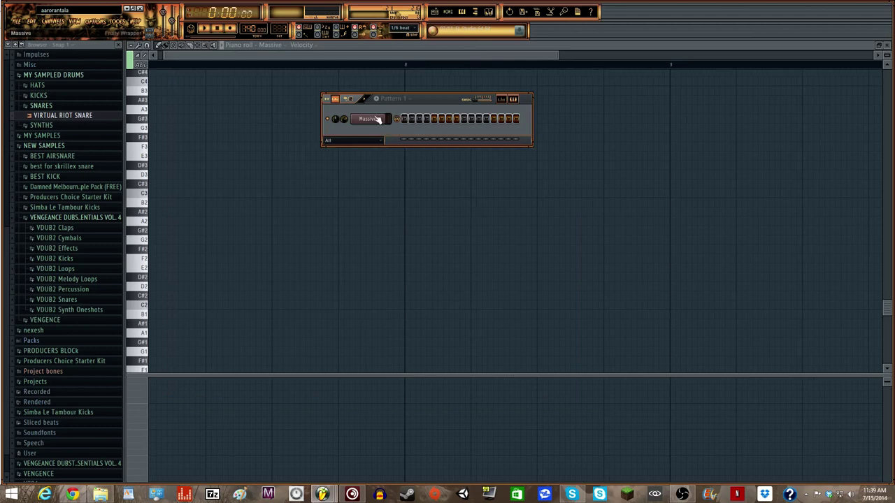